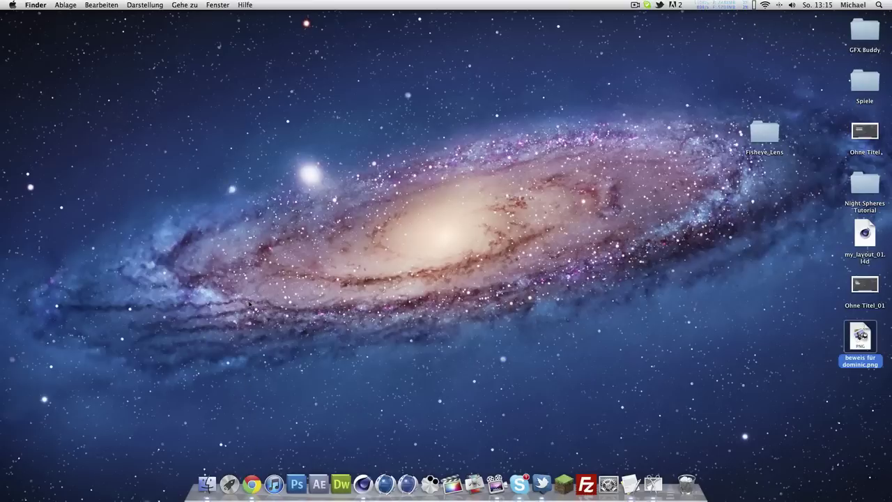
# Switch to Chrome and look over the walimex photo table product page and its pictures
pyautogui.click(252, 484)
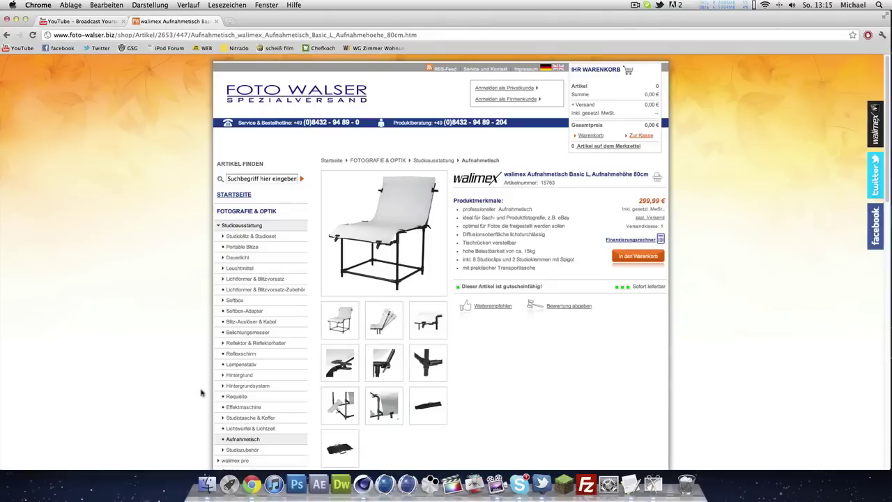
pyautogui.scroll(-2, 108, 251)
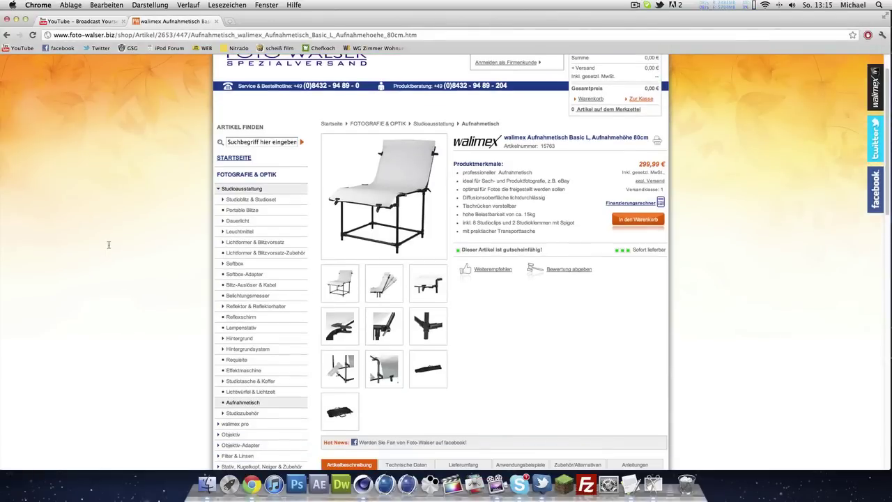
pyautogui.click(370, 293)
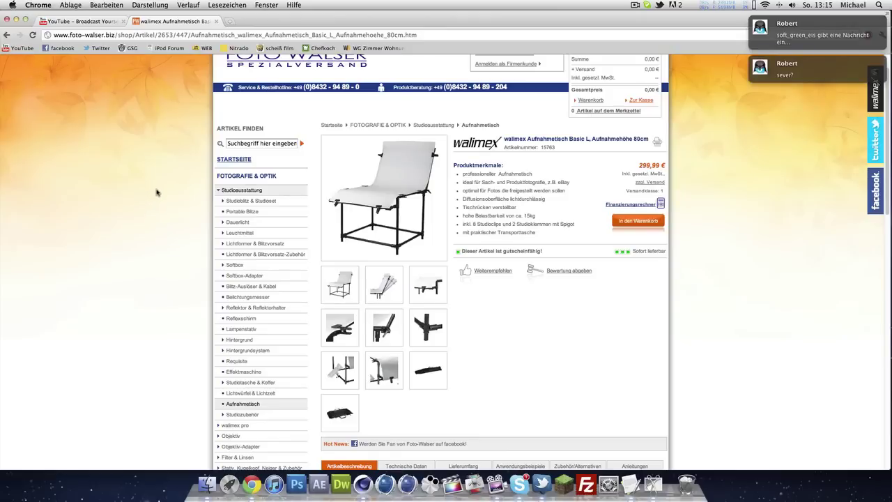
# Switch to Skype, reply to the contact with "warte ich nehme mein tut auf :)", and return to Chrome
pyautogui.click(519, 482)
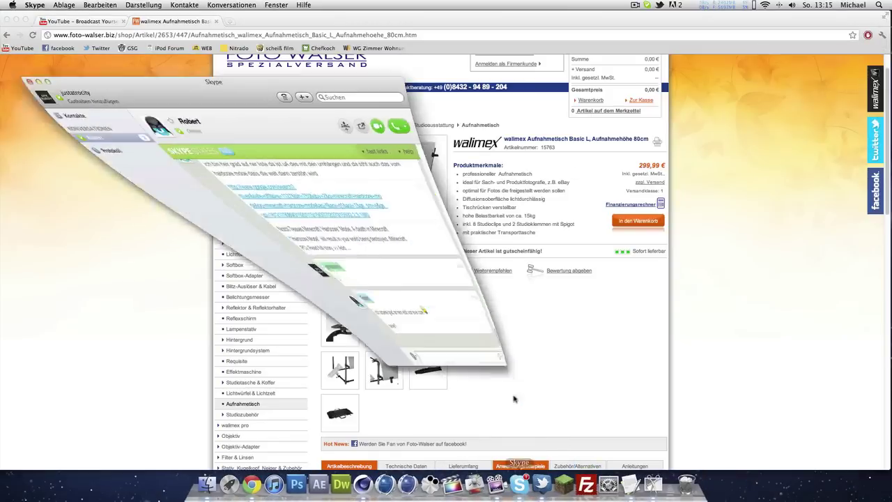
pyautogui.write('warte')
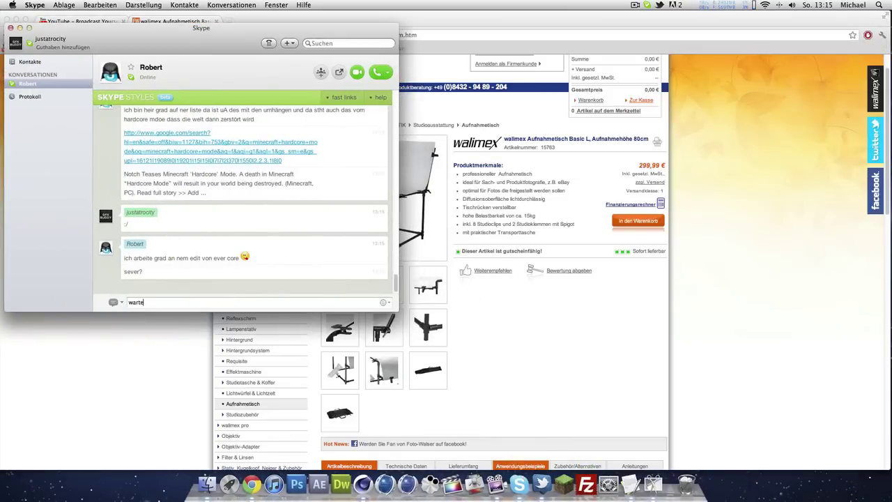
pyautogui.write(' ich nehme mein tut auf :)')
pyautogui.press('Return')
pyautogui.click(123, 386)
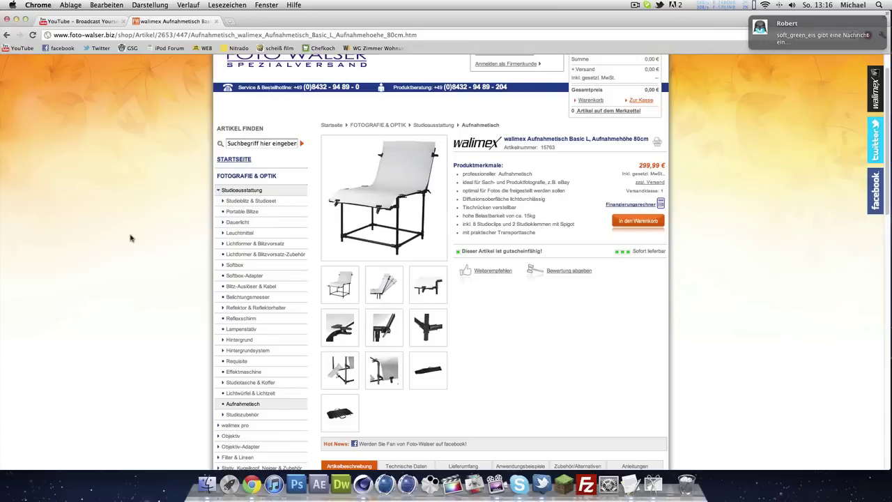
# Minimize the browser, switch to CINEMA 4D, and look at the finished curved backdrop in the open scene
pyautogui.click(18, 21)
pyautogui.click(362, 482)
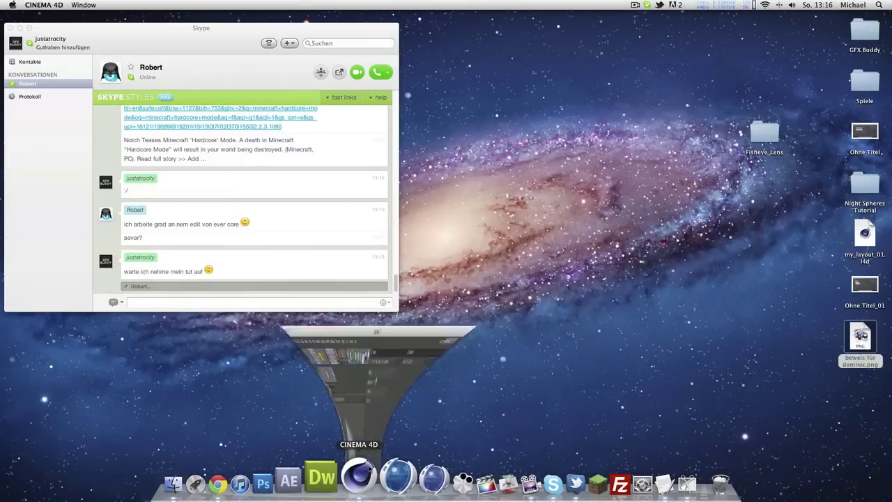
pyautogui.keyDown('alt'); pyautogui.moveTo(207, 162); pyautogui.dragTo(184, 157); pyautogui.keyUp('alt')
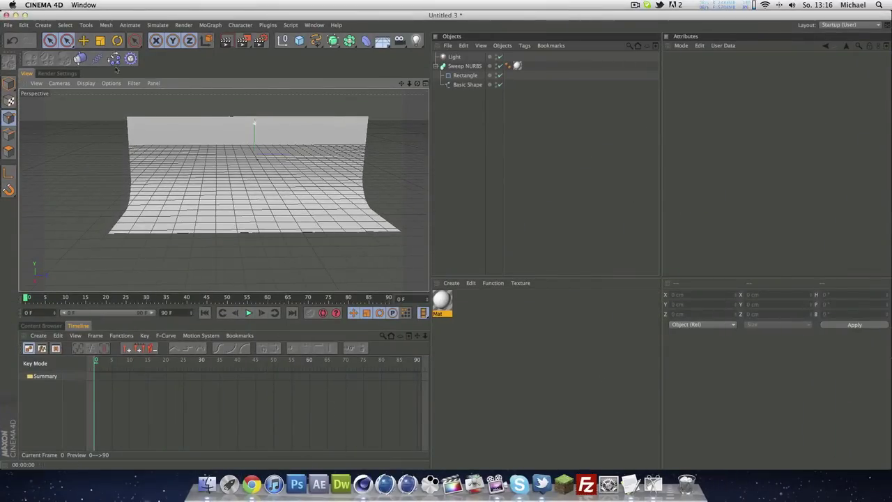
# Create a new project and set its render output film aspect to HDTV (16:9)
pyautogui.click(8, 25)
pyautogui.click(21, 32)
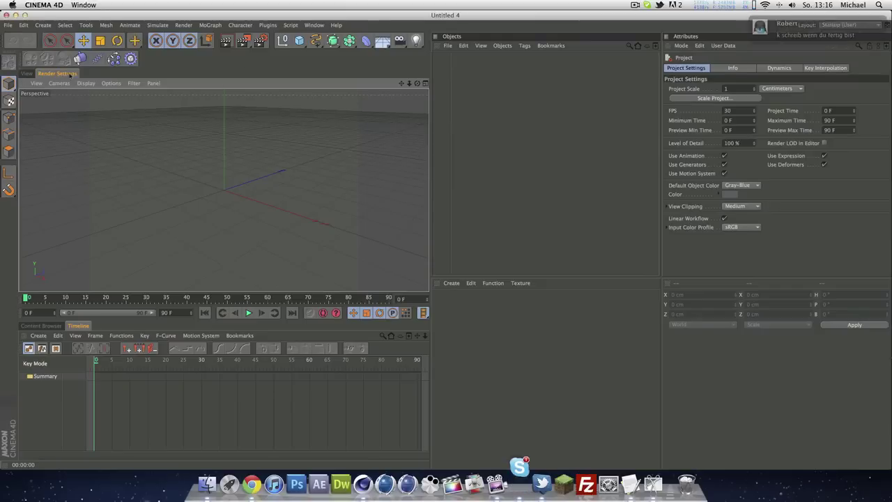
pyautogui.press('super+b')
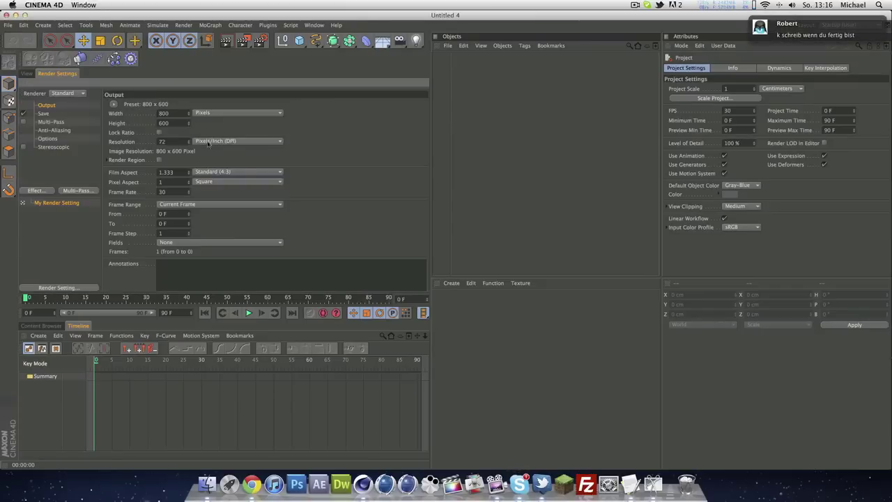
pyautogui.click(222, 173)
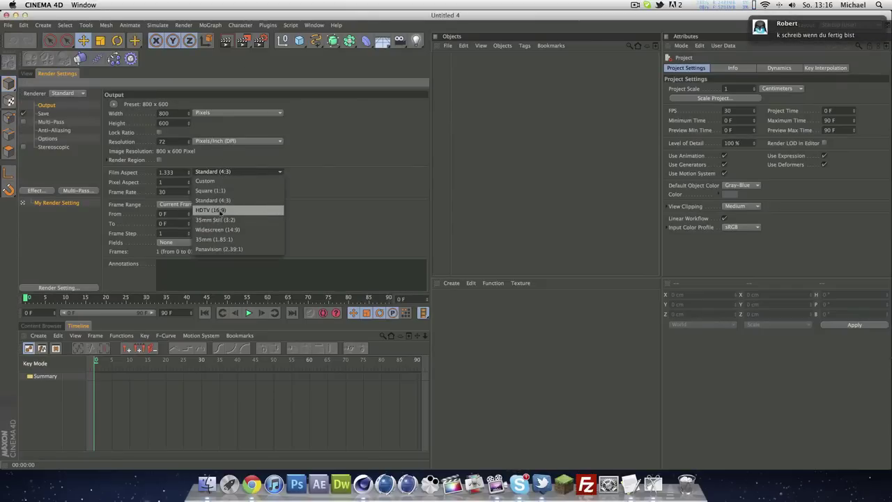
pyautogui.click(205, 204)
pyautogui.press('super+b')
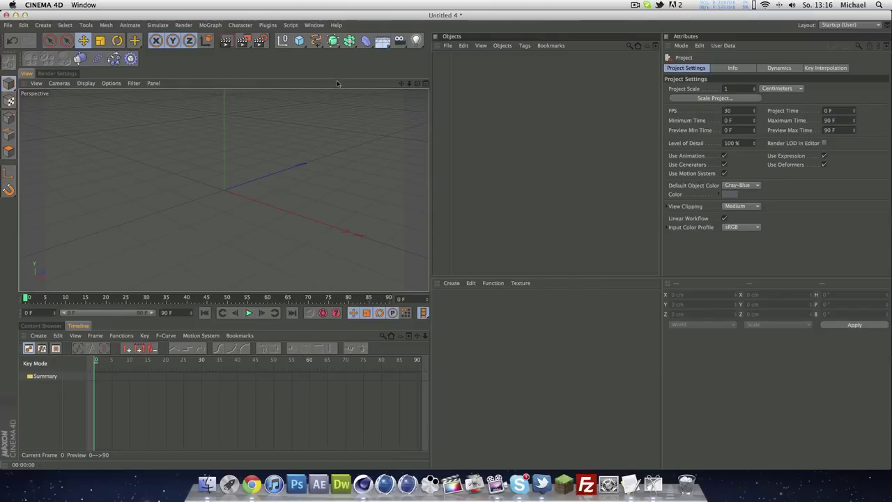
# Add a Rectangle spline and set its width and height to 10 cm each
pyautogui.click(316, 40)
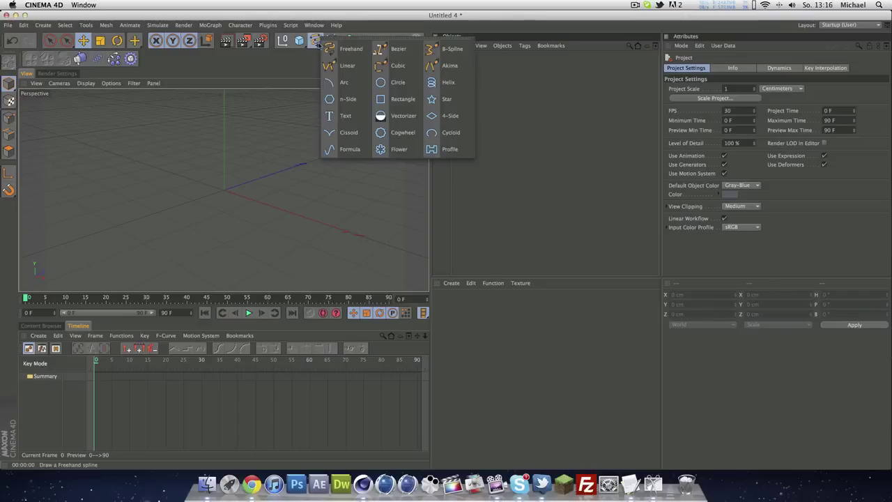
pyautogui.click(398, 98)
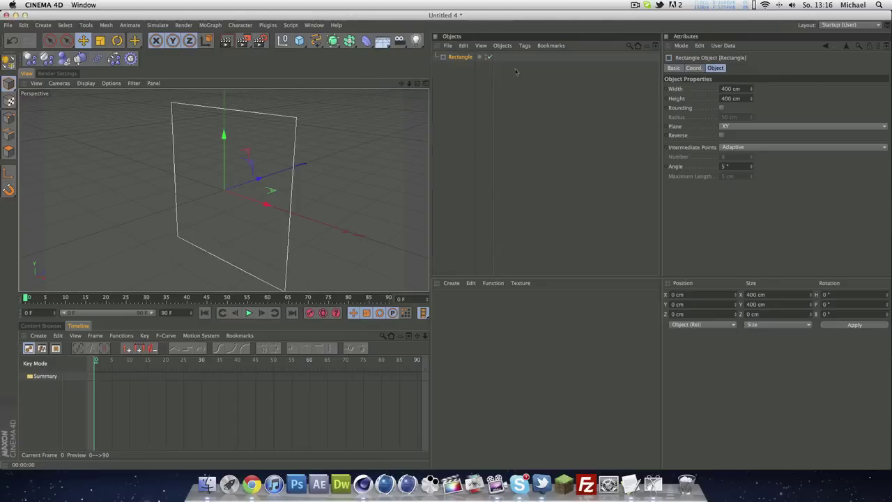
pyautogui.keyDown('alt'); pyautogui.moveTo(308, 167); pyautogui.dragTo(373, 138); pyautogui.keyUp('alt')
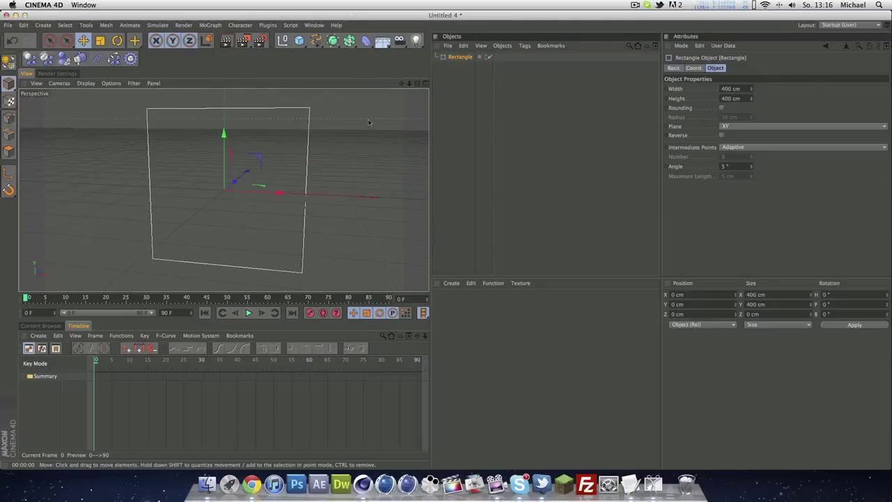
pyautogui.scroll(-2, 370, 122)
pyautogui.click(722, 98)
pyautogui.click(726, 89)
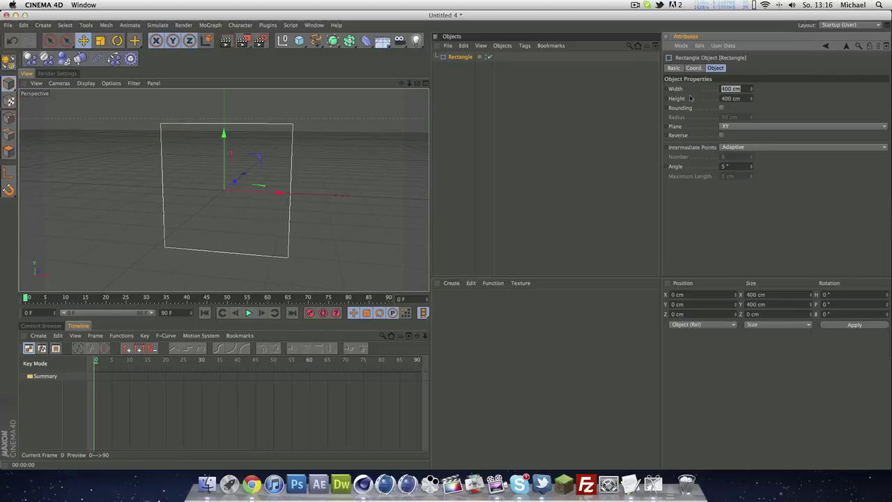
pyautogui.write('10')
pyautogui.press('Tab')
pyautogui.write('10')
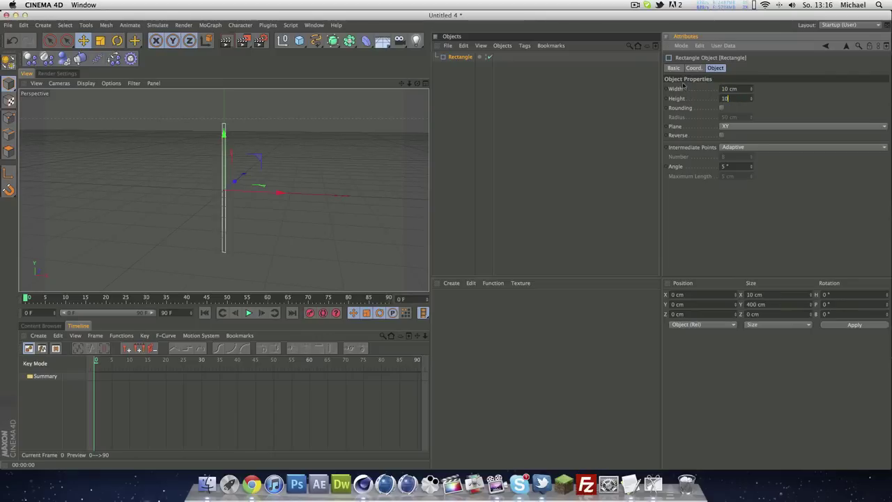
pyautogui.press('Return')
# Add a second Rectangle spline and set its width and height to 1500 cm each
pyautogui.keyDown('alt'); pyautogui.moveTo(191, 152); pyautogui.dragTo(172, 200, button='right'); pyautogui.keyUp('alt')
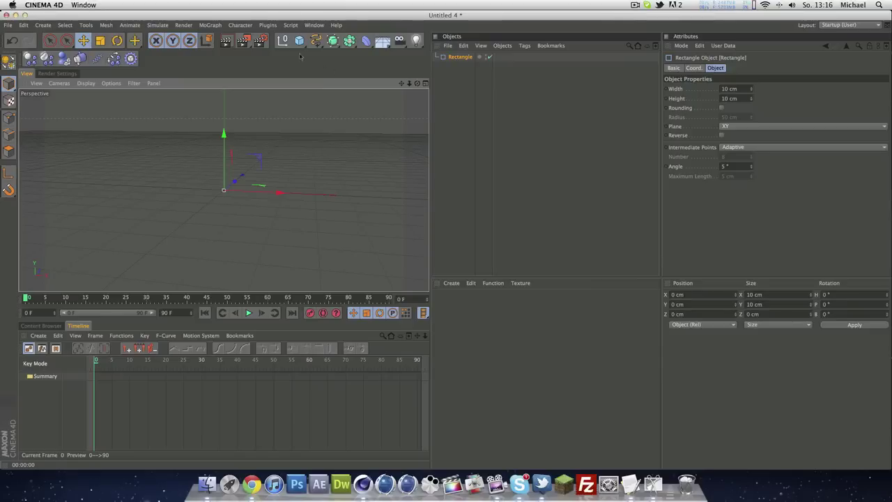
pyautogui.moveTo(300, 46); pyautogui.dragTo(391, 93)
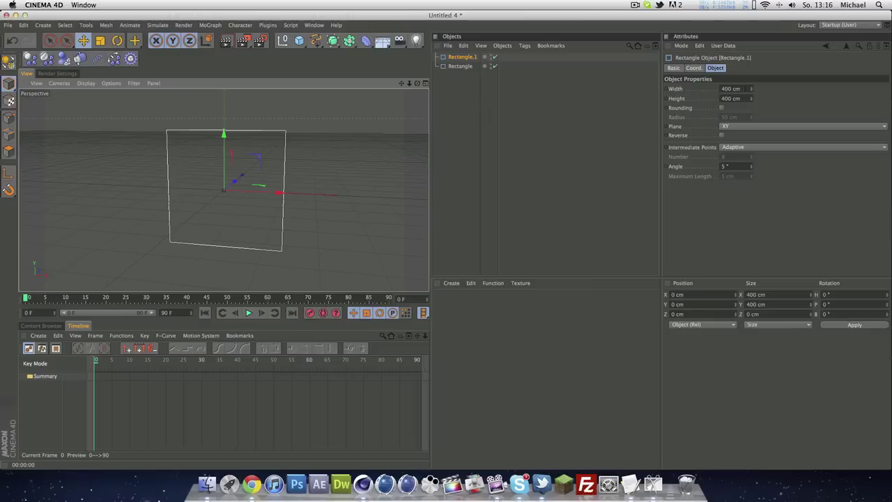
pyautogui.moveTo(744, 89); pyautogui.dragTo(686, 91)
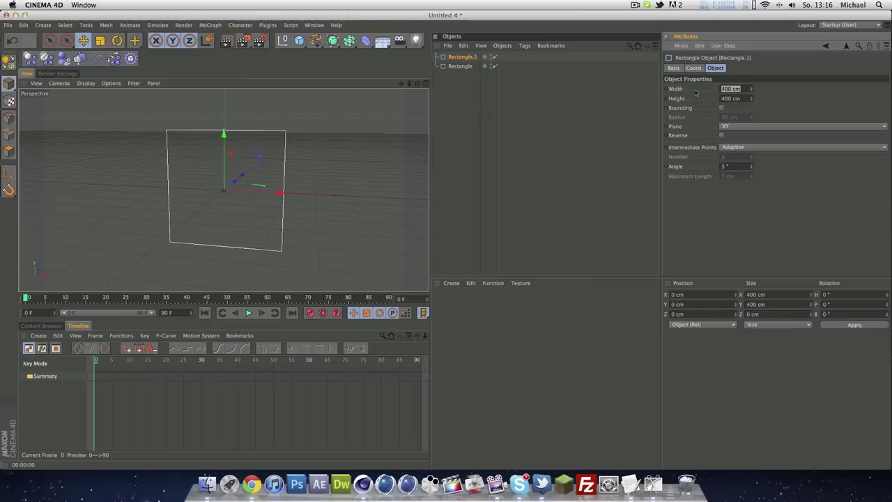
pyautogui.write('1500')
pyautogui.press('Tab')
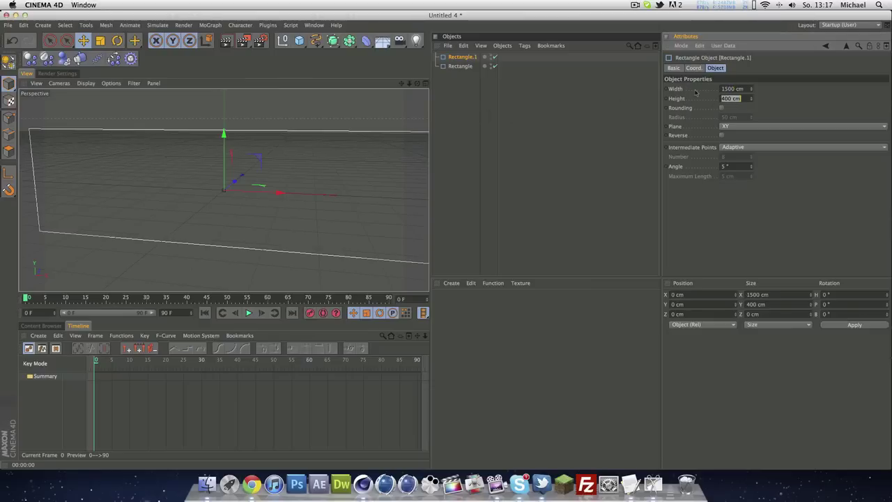
pyautogui.write('1500')
pyautogui.press('Return')
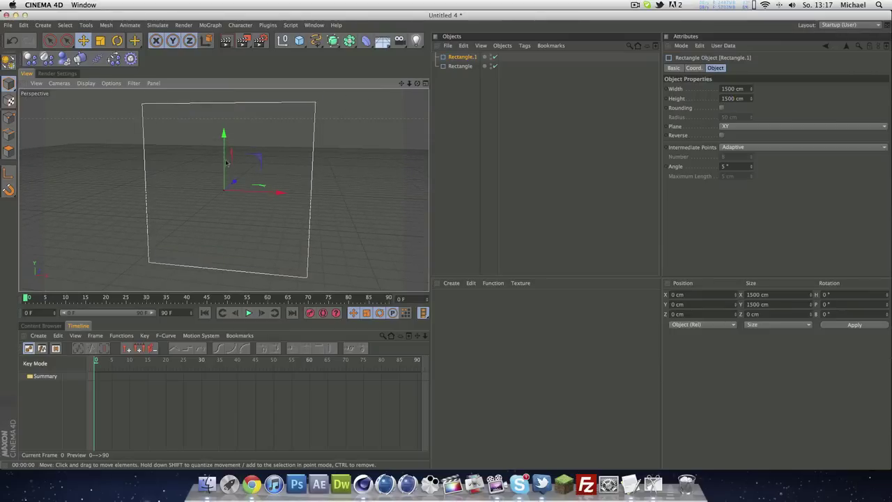
# Rename the large second rectangle as Basic Shape
pyautogui.keyDown('alt'); pyautogui.moveTo(228, 163); pyautogui.dragTo(242, 162); pyautogui.keyUp('alt')
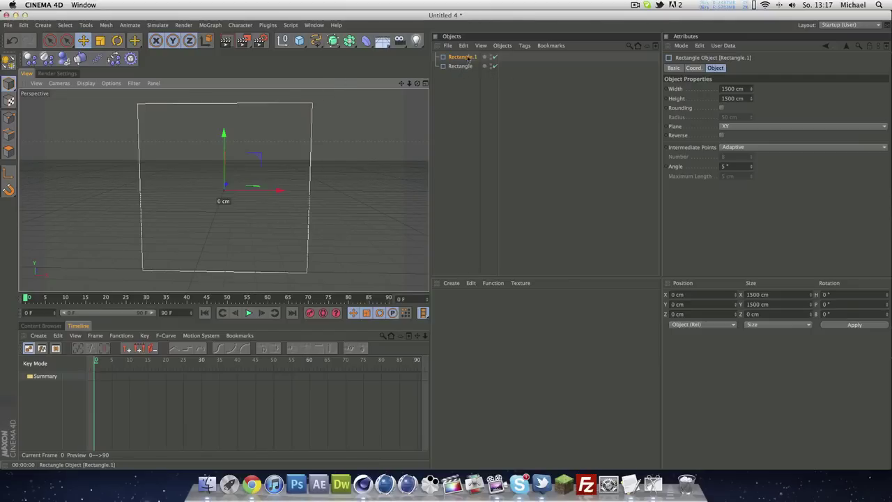
pyautogui.click(465, 59)
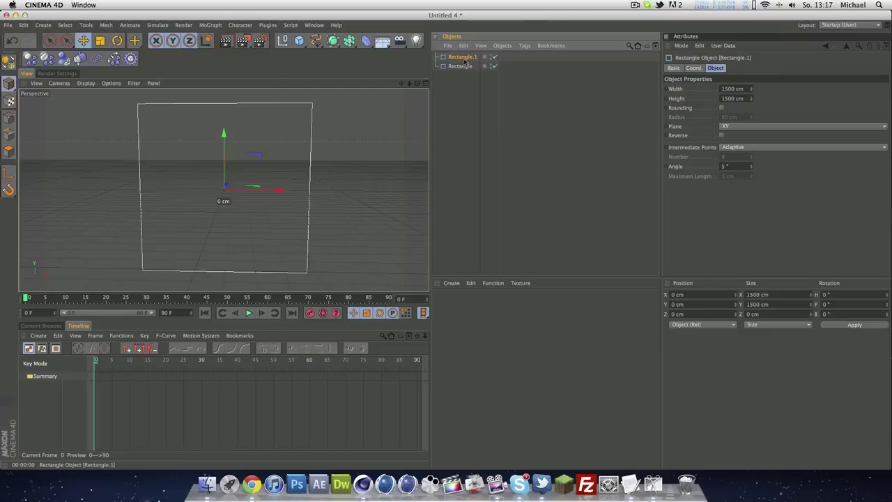
pyautogui.doubleClick(465, 59)
pyautogui.write('B')
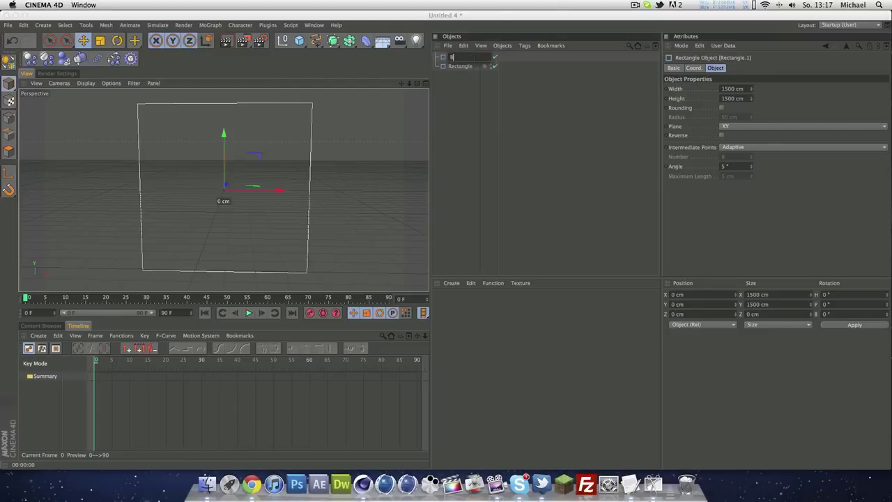
pyautogui.write('asic Shape')
pyautogui.press('Return')
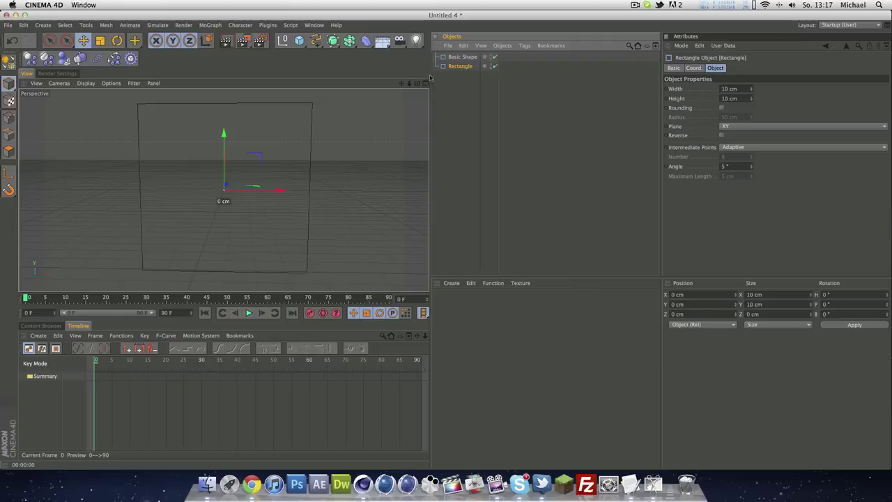
# Enable rounding on the Basic Shape rectangle and inspect its rounded corners
pyautogui.click(464, 74)
pyautogui.click(460, 59)
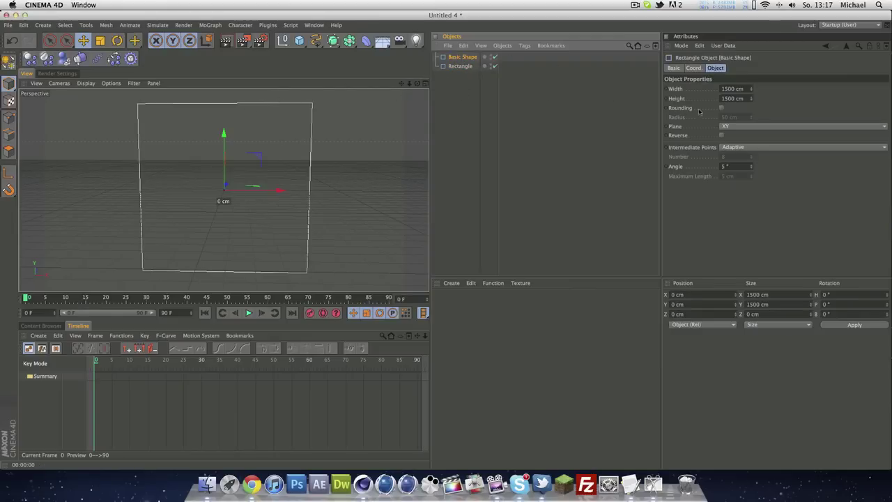
pyautogui.click(721, 108)
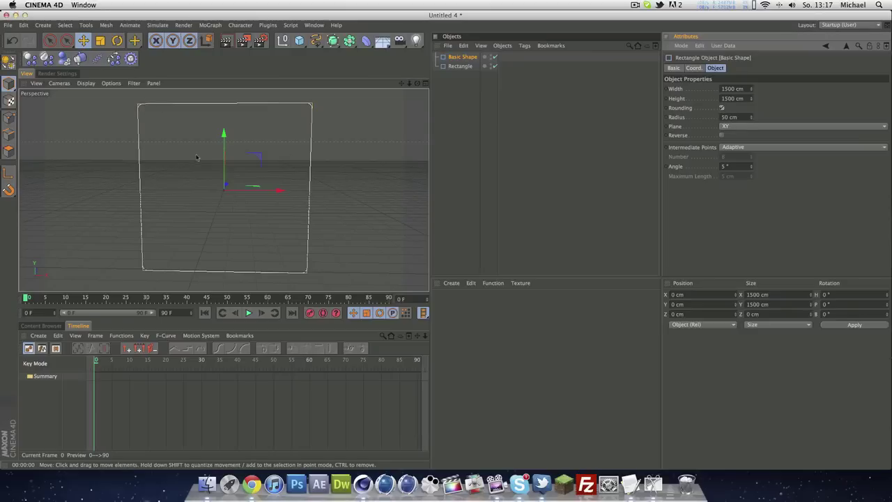
pyautogui.scroll(3, 196, 158)
pyautogui.scroll(-2, 199, 154)
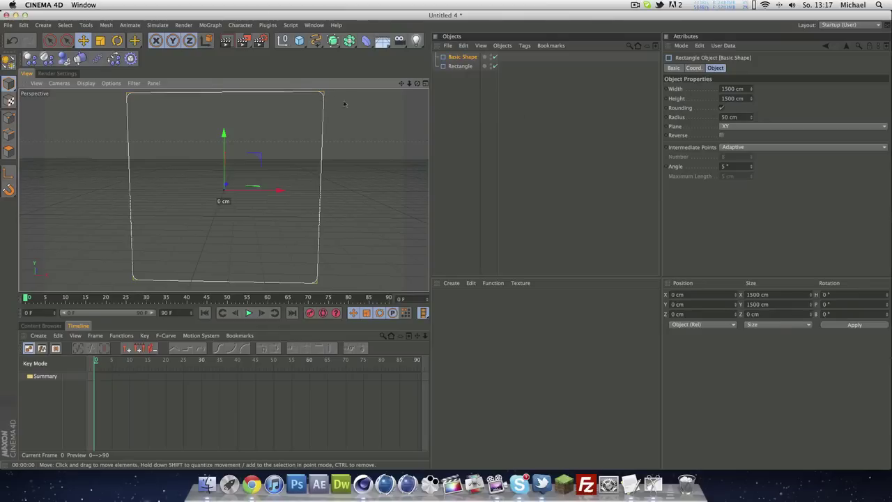
pyautogui.scroll(3, 323, 95)
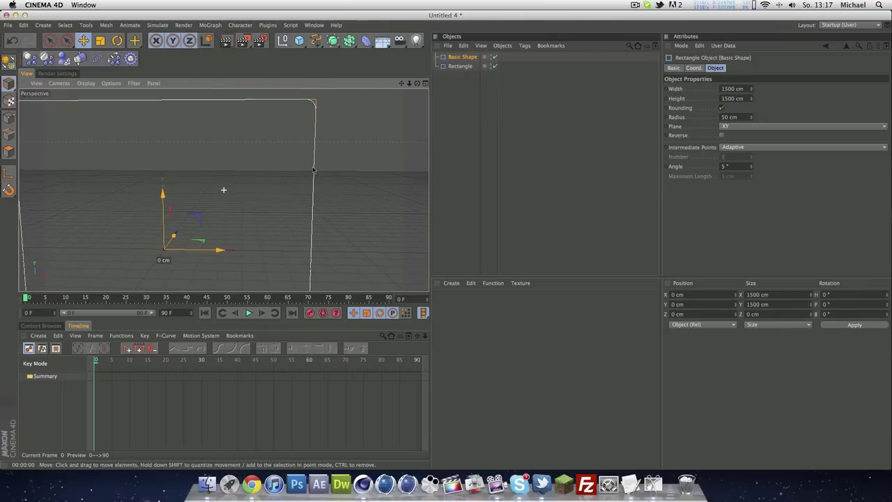
pyautogui.scroll(-2, 322, 135)
pyautogui.keyDown('alt'); pyautogui.moveTo(322, 134); pyautogui.dragTo(344, 126, button='middle'); pyautogui.keyUp('alt')
pyautogui.scroll(-1, 344, 126)
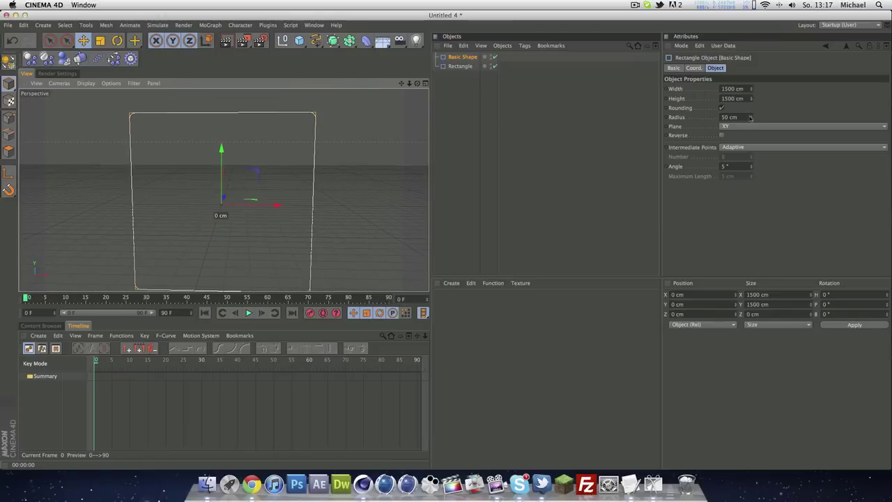
# Set the Basic Shape rectangle's corner rounding radius to 310 cm
pyautogui.moveTo(750, 118); pyautogui.dragTo(703, 117)
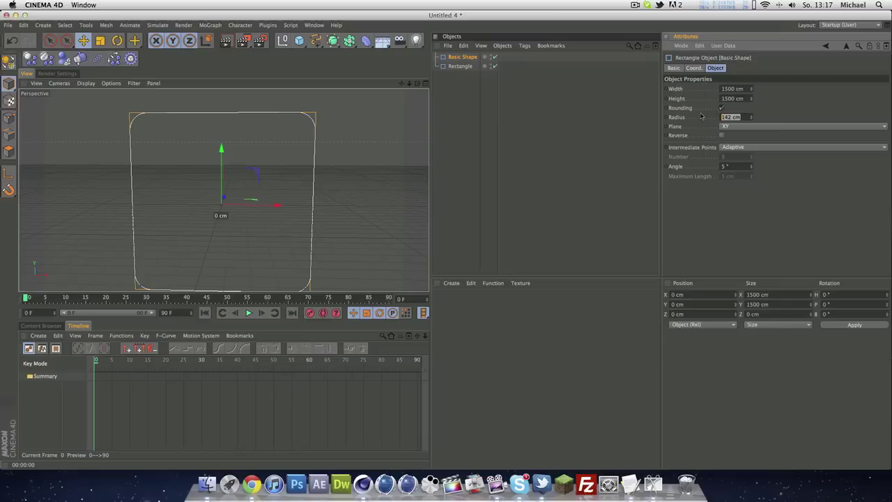
pyautogui.write('350')
pyautogui.press('Return')
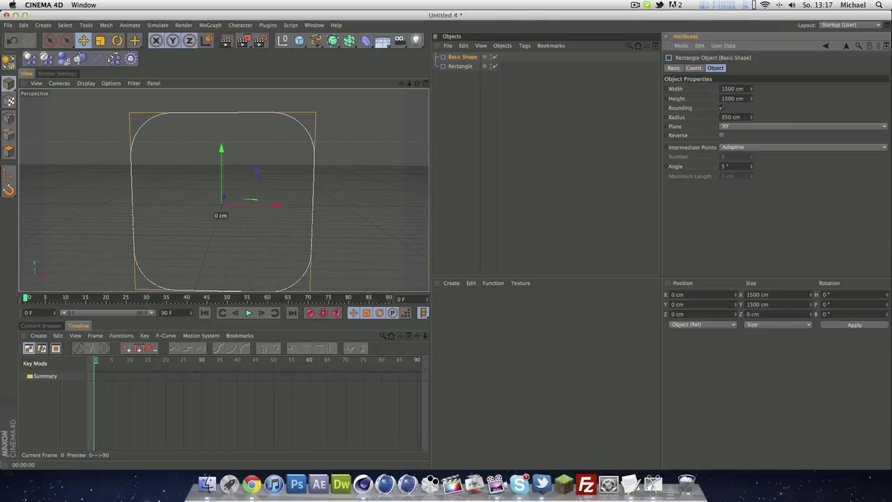
pyautogui.click(751, 119)
pyautogui.moveTo(753, 120); pyautogui.dragTo(749, 132)
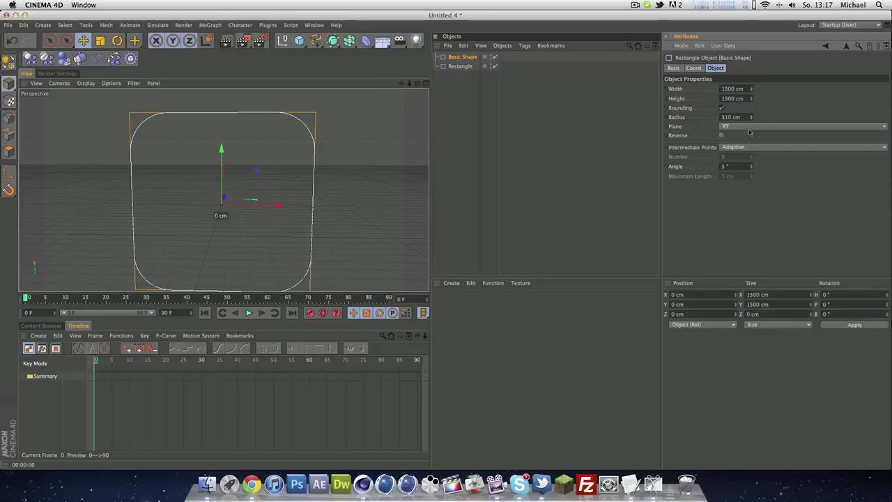
pyautogui.scroll(-3, 314, 140)
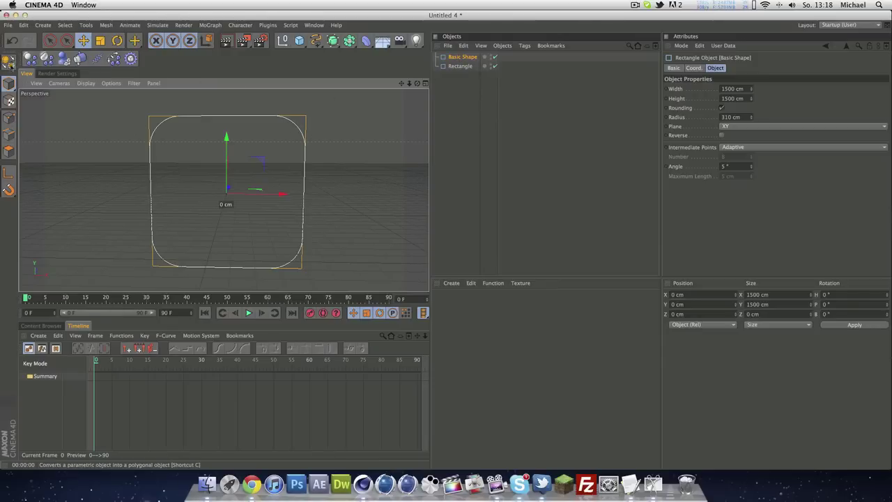
# Make the Basic Shape rectangle editable and turn off Close Spline so its outline is open
pyautogui.click(462, 57)
pyautogui.press('c')
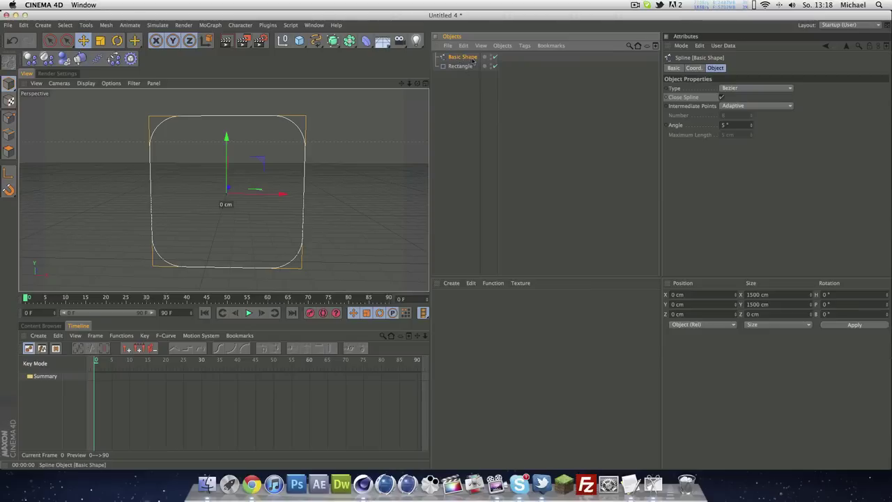
pyautogui.click(721, 97)
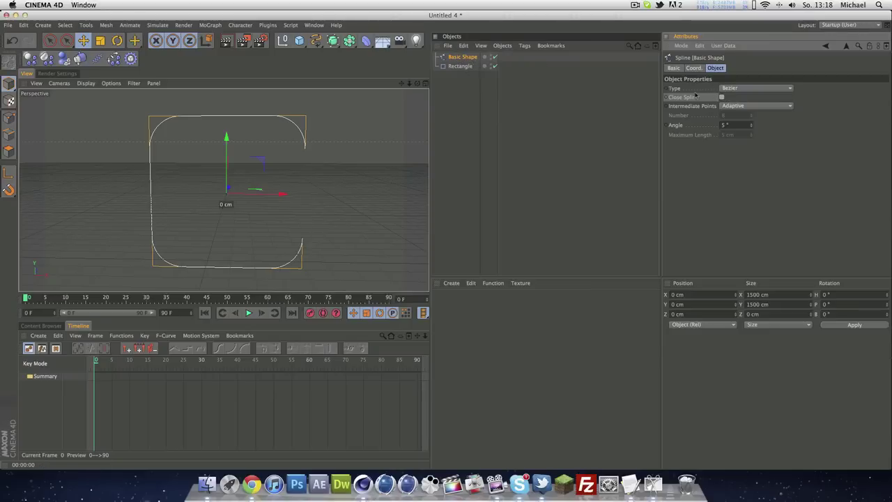
pyautogui.click(721, 97)
pyautogui.click(721, 97)
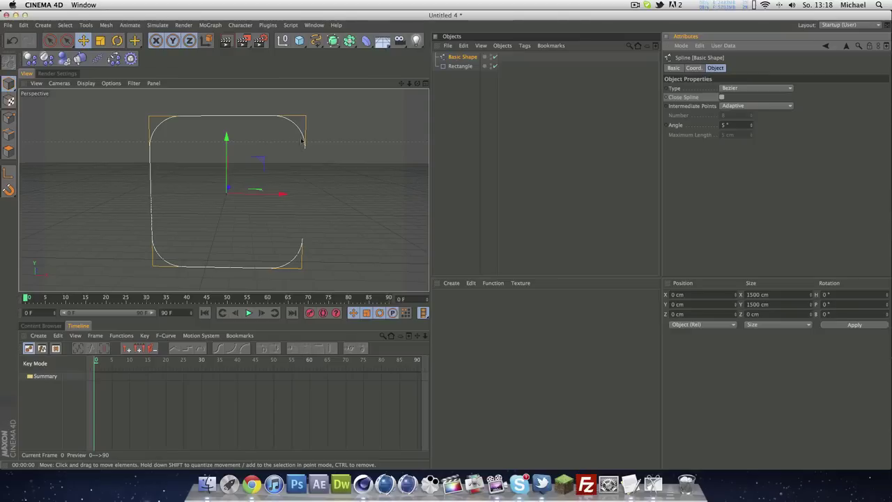
# Delete the Basic Shape spline's two open end points and both top-edge points, forming an L-shaped curve with one rounded lower corner
pyautogui.click(11, 120)
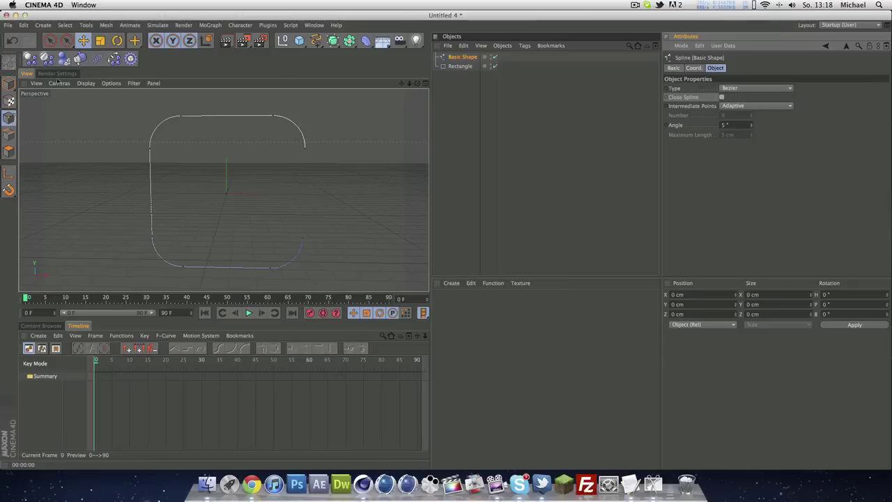
pyautogui.click(50, 41)
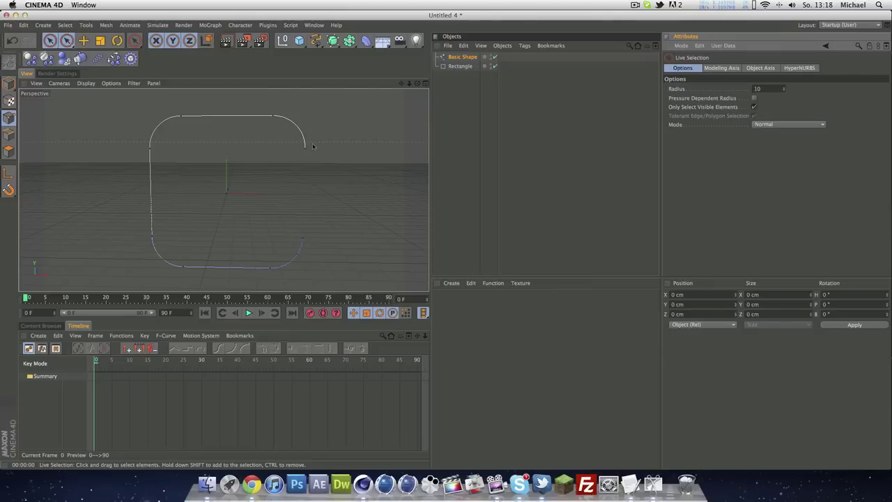
pyautogui.click(306, 149)
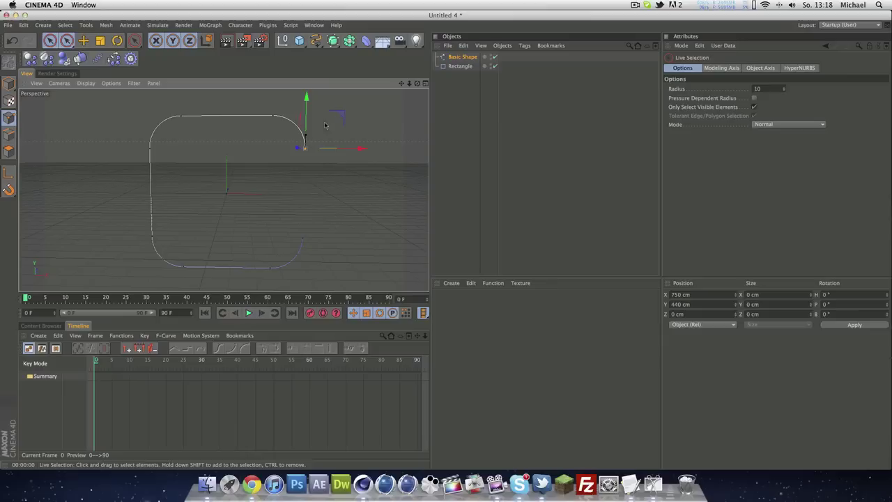
pyautogui.press('Delete')
pyautogui.click(274, 117)
pyautogui.press('Delete')
pyautogui.click(180, 116)
pyautogui.press('Delete')
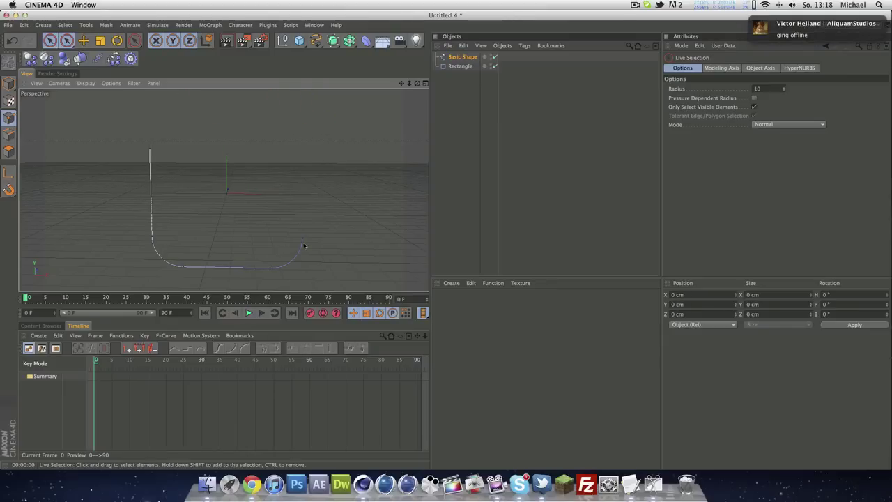
pyautogui.click(302, 241)
pyautogui.press('Delete')
pyautogui.keyDown('alt'); pyautogui.moveTo(304, 143); pyautogui.dragTo(282, 173); pyautogui.keyUp('alt')
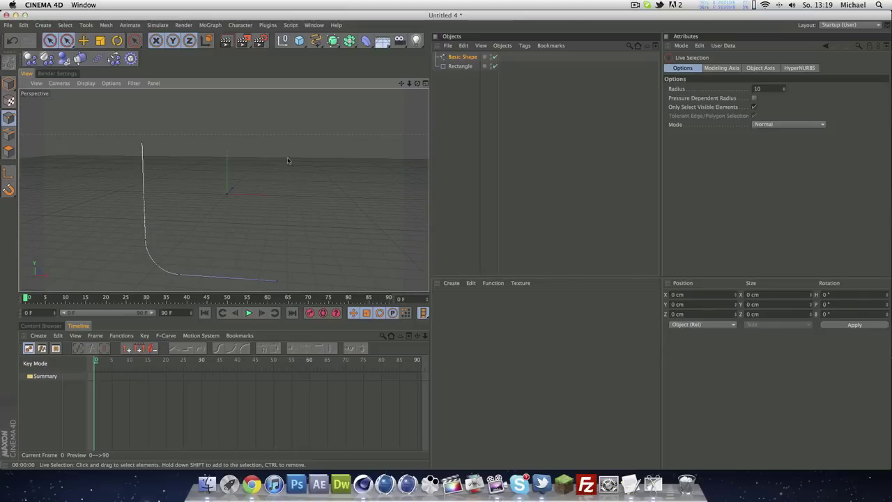
# Add a Sweep NURBS object and move it below the two splines in the object hierarchy
pyautogui.click(334, 43)
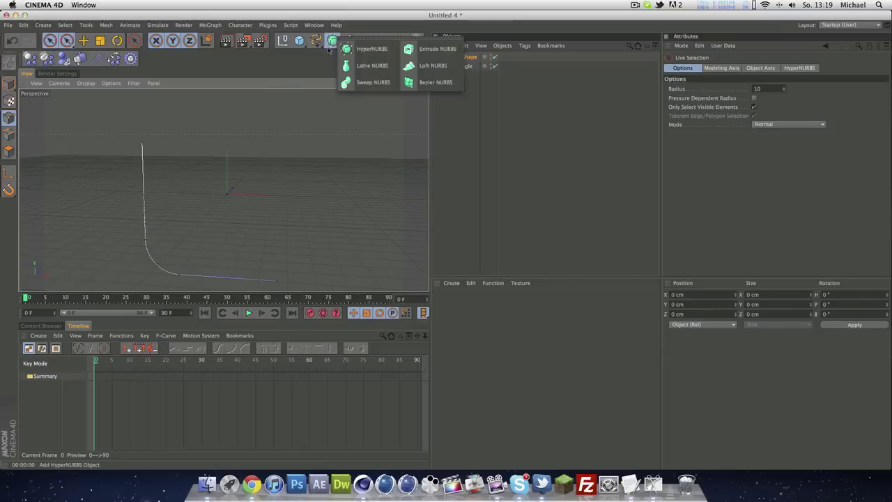
pyautogui.click(357, 82)
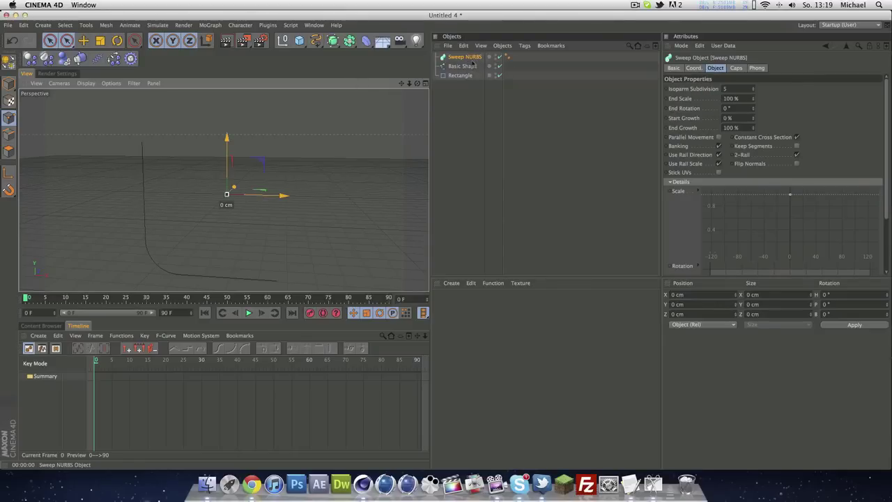
pyautogui.moveTo(468, 67); pyautogui.dragTo(452, 82)
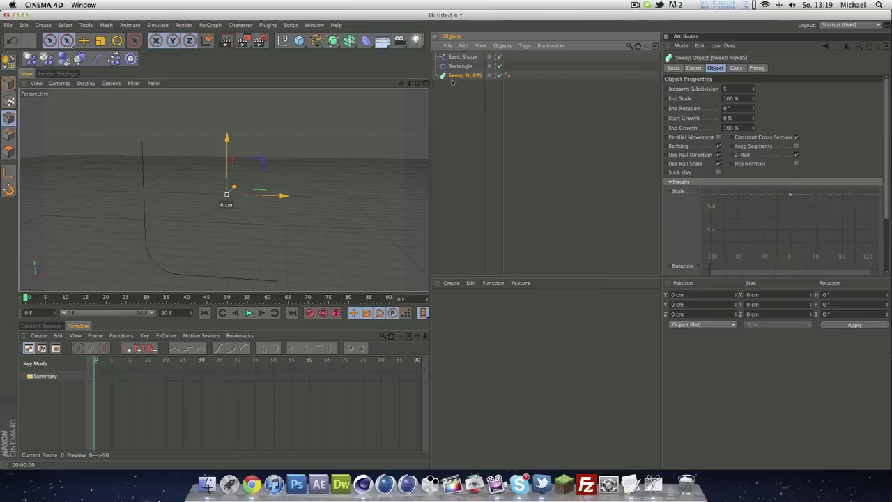
# Place Rectangle and Basic Shape as children of the Sweep NURBS, with Rectangle first as the profile
pyautogui.click(459, 67)
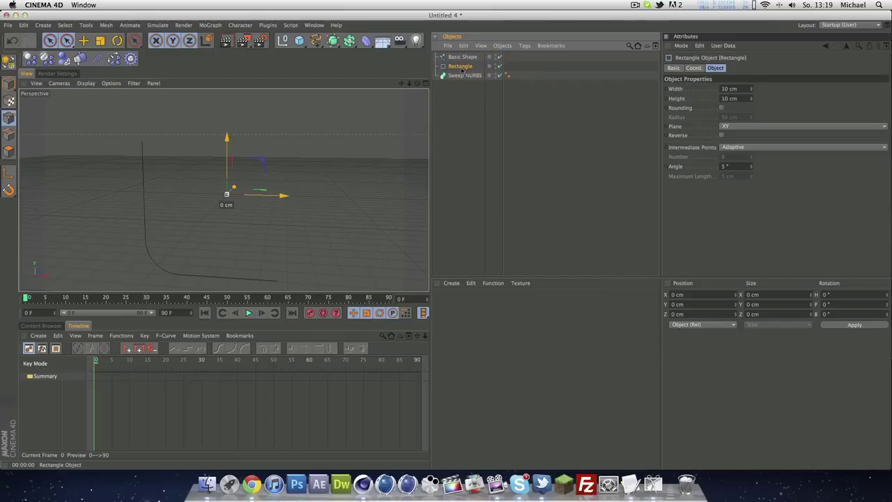
pyautogui.moveTo(462, 70); pyautogui.dragTo(472, 73)
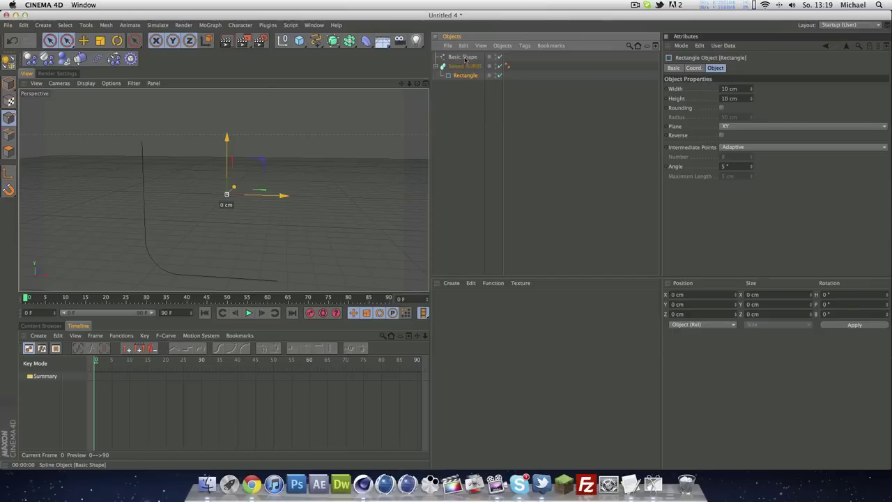
pyautogui.click(464, 58)
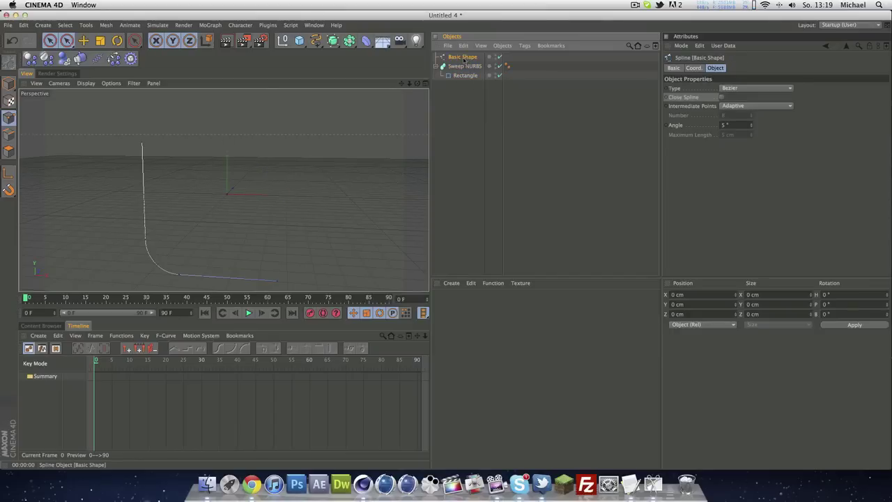
pyautogui.click(461, 66)
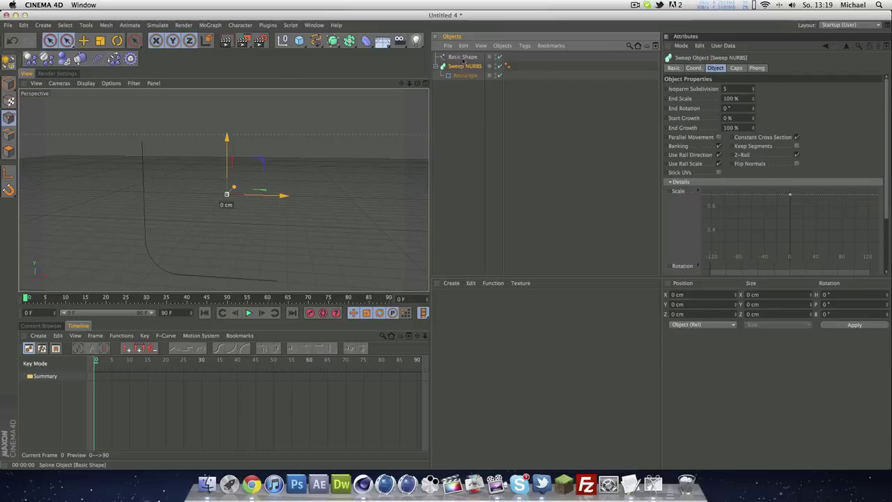
pyautogui.moveTo(468, 78); pyautogui.dragTo(468, 79)
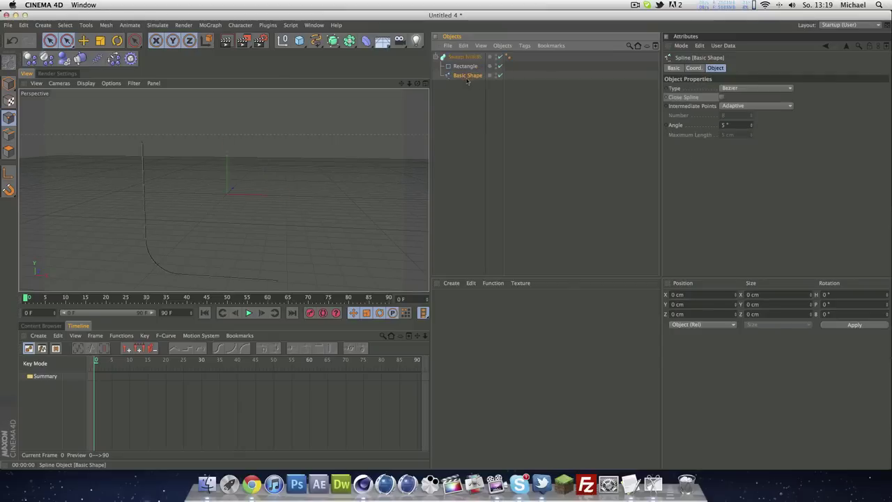
pyautogui.keyDown('alt'); pyautogui.moveTo(264, 143); pyautogui.dragTo(238, 134); pyautogui.keyUp('alt')
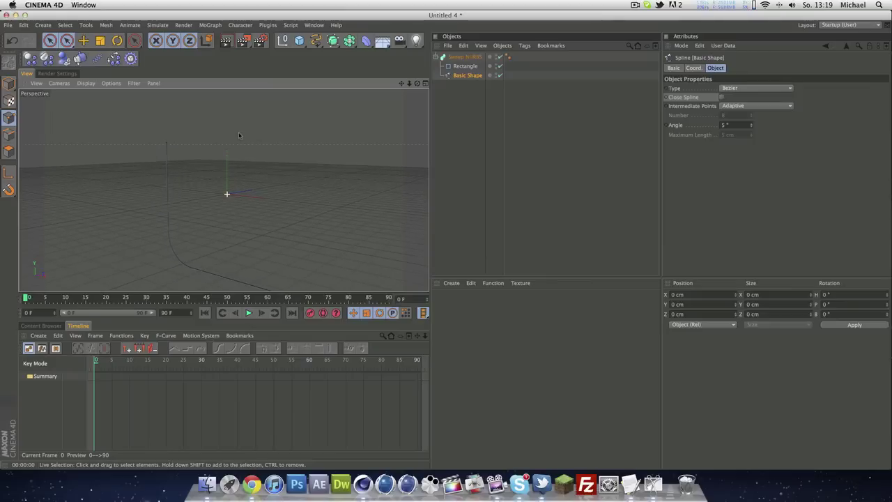
# Set the profile Rectangle's width to 34 cm and height to 1500 cm to widen the swept backdrop
pyautogui.click(465, 67)
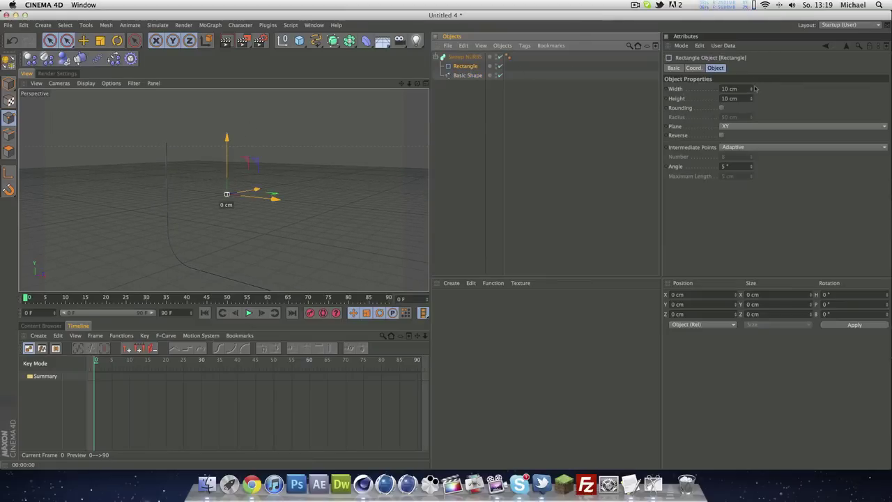
pyautogui.moveTo(751, 90); pyautogui.dragTo(753, 88)
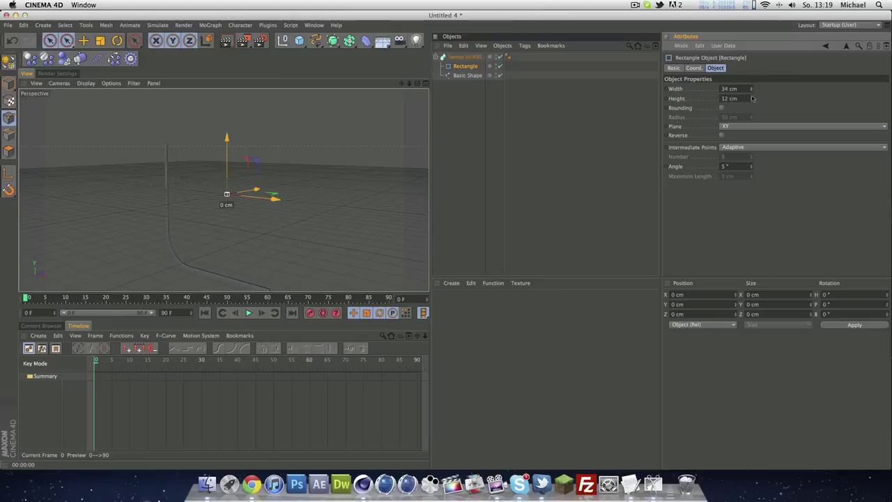
pyautogui.moveTo(752, 98); pyautogui.dragTo(754, 67)
pyautogui.moveTo(739, 98); pyautogui.dragTo(691, 98)
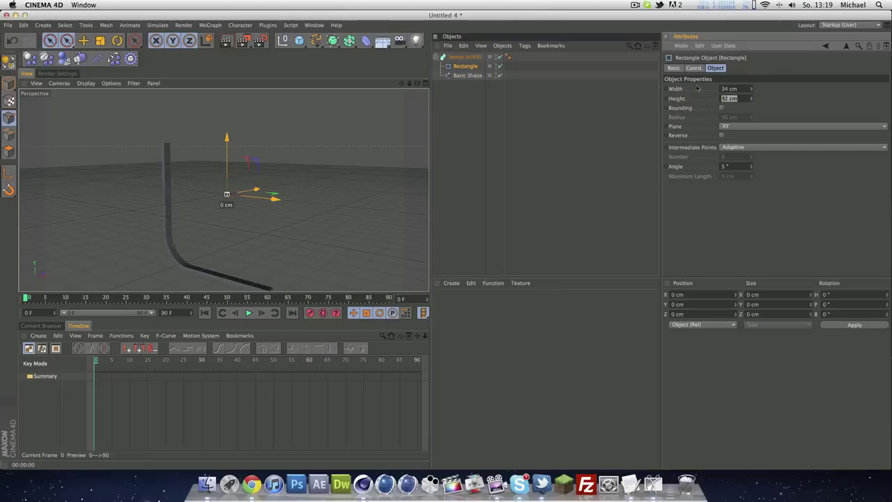
pyautogui.write('1500')
pyautogui.press('Return')
pyautogui.keyDown('alt'); pyautogui.moveTo(285, 149); pyautogui.dragTo(172, 149); pyautogui.keyUp('alt')
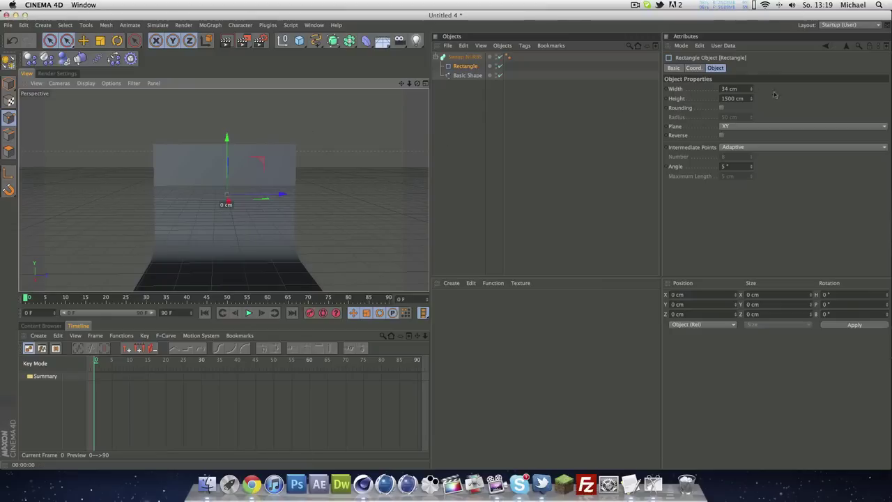
# Increase the profile Rectangle's height to 3000 cm
pyautogui.moveTo(744, 98); pyautogui.dragTo(673, 98)
pyautogui.write('300')
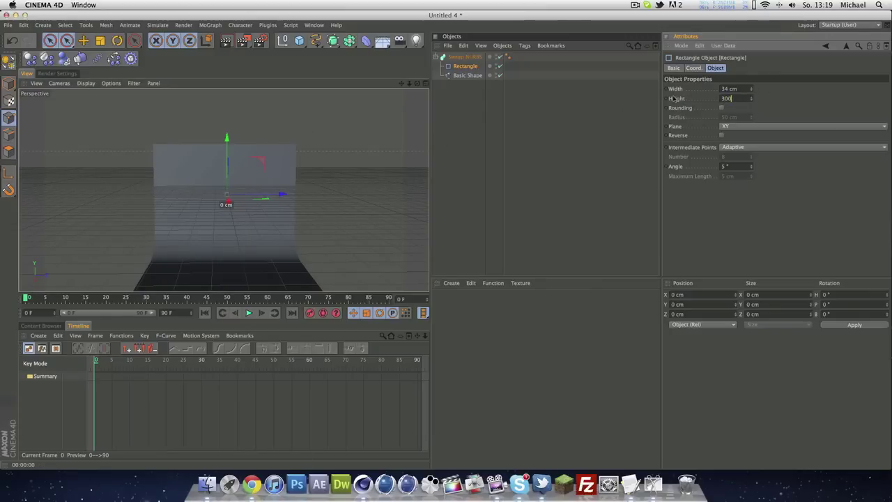
pyautogui.write('0')
pyautogui.press('Return')
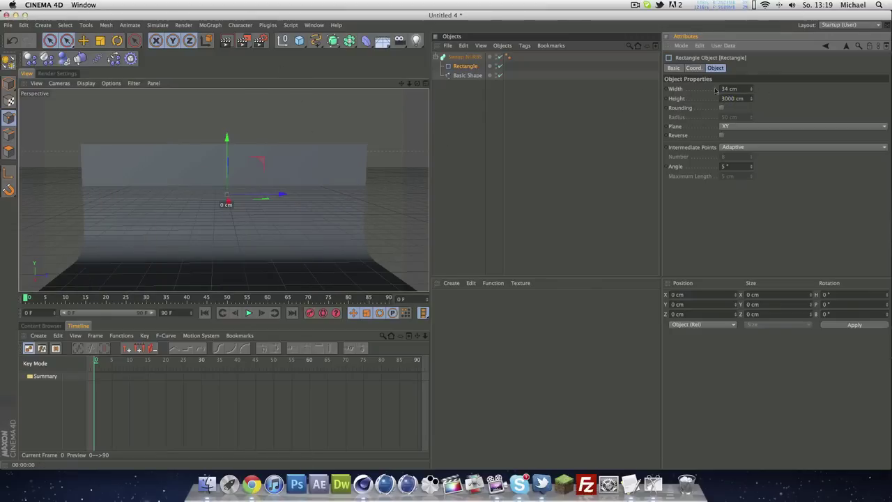
# Set the profile Rectangle's height to 2850 cm
pyautogui.moveTo(751, 99); pyautogui.dragTo(716, 92)
pyautogui.write('2850')
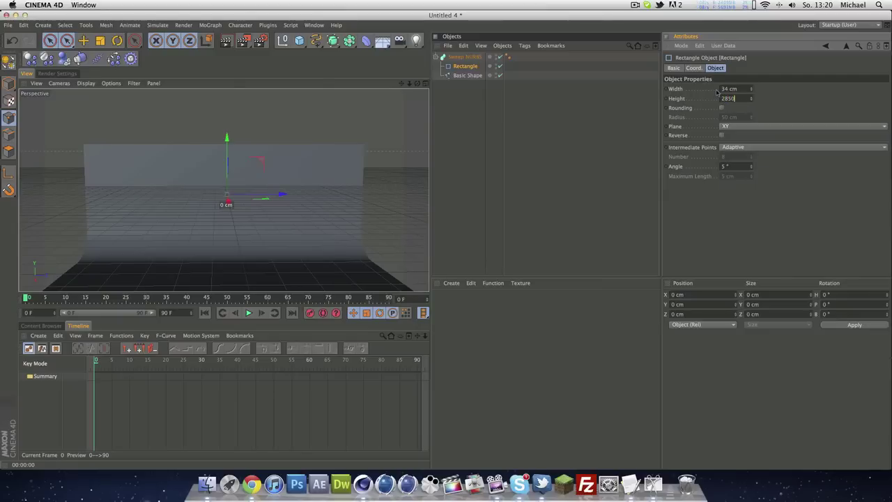
pyautogui.press('Return')
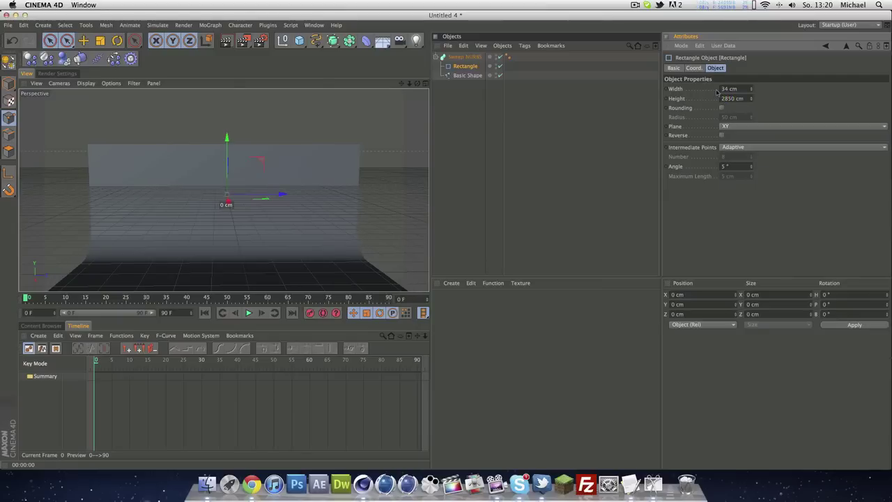
pyautogui.click(481, 82)
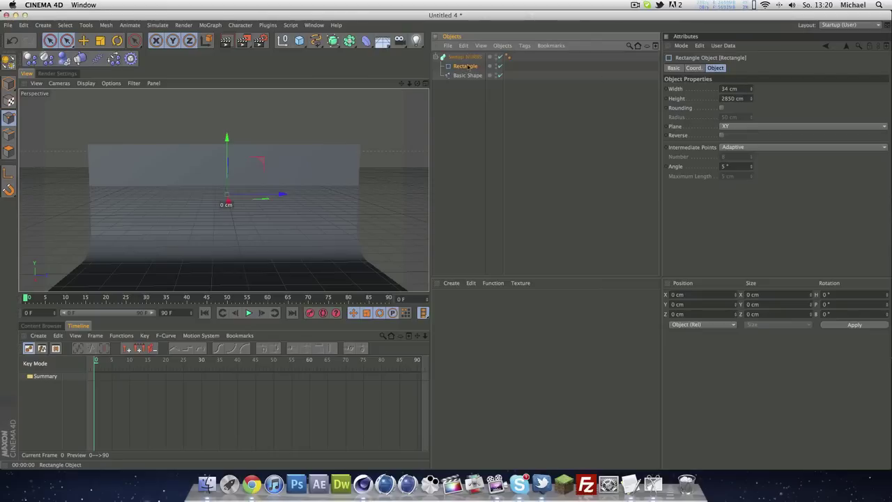
# Set the profile Rectangle's width to 10 cm and check the backdrop's thickness from the side
pyautogui.moveTo(740, 89); pyautogui.dragTo(672, 83)
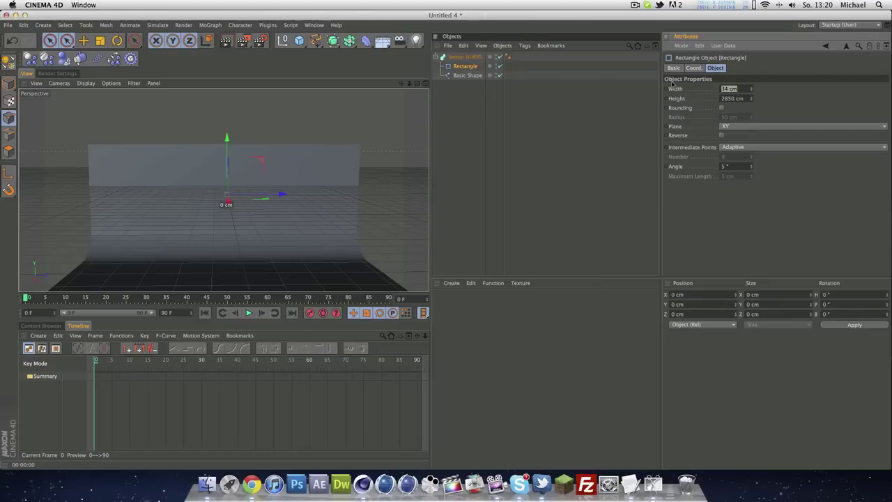
pyautogui.write('1')
pyautogui.press('Return')
pyautogui.keyDown('alt'); pyautogui.moveTo(288, 106); pyautogui.dragTo(370, 160); pyautogui.keyUp('alt')
pyautogui.click(751, 87)
pyautogui.moveTo(752, 90)
pyautogui.mouseDown()
pyautogui.moveTo(753, 68)
pyautogui.moveTo(752, 89)
pyautogui.mouseUp()
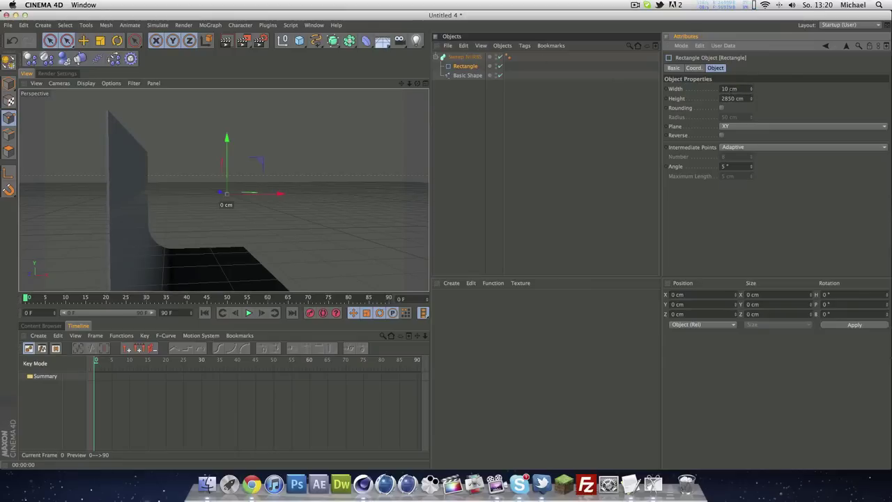
# Set the profile Rectangle's width to 1 cm and view the thin backdrop from the front
pyautogui.doubleClick(729, 88)
pyautogui.write('1')
pyautogui.press('Return')
pyautogui.keyDown('alt'); pyautogui.moveTo(181, 138); pyautogui.dragTo(297, 133); pyautogui.keyUp('alt')
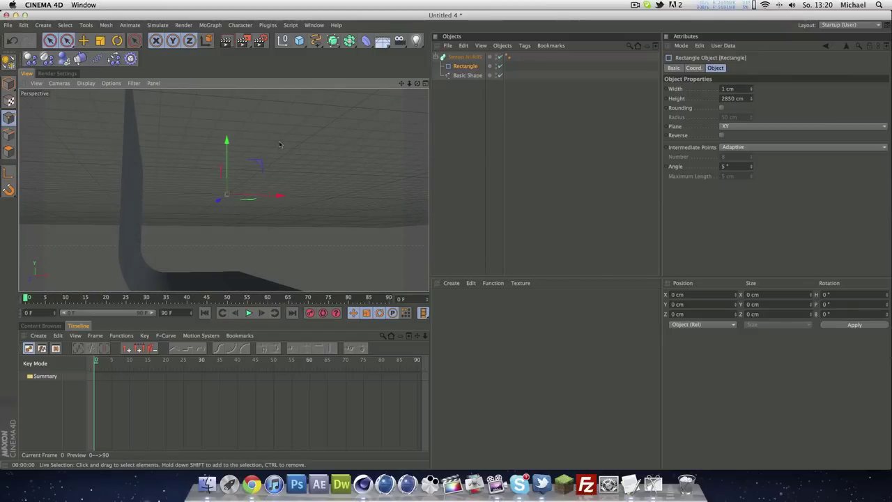
pyautogui.keyDown('alt'); pyautogui.moveTo(303, 165); pyautogui.dragTo(82, 177); pyautogui.keyUp('alt')
pyautogui.keyDown('alt'); pyautogui.moveTo(300, 109); pyautogui.dragTo(328, 128); pyautogui.keyUp('alt')
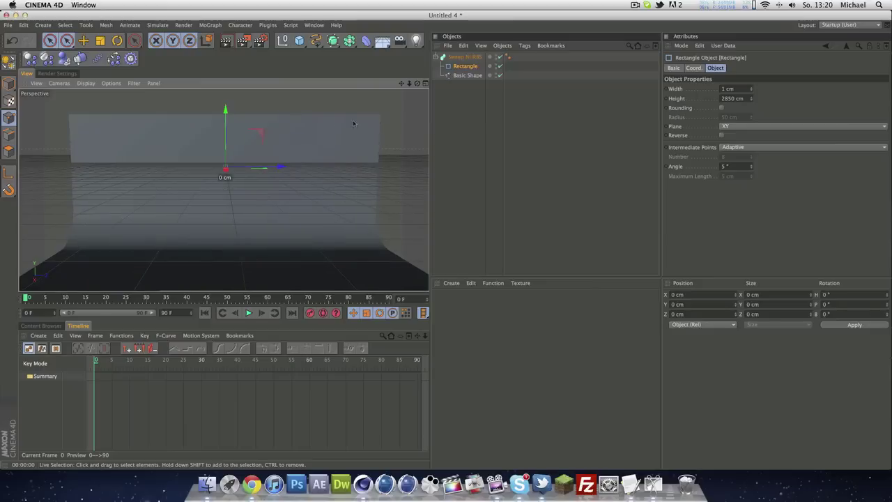
# Create a new material and open it in the Material Editor, clear of the viewport
pyautogui.click(451, 283)
pyautogui.click(469, 297)
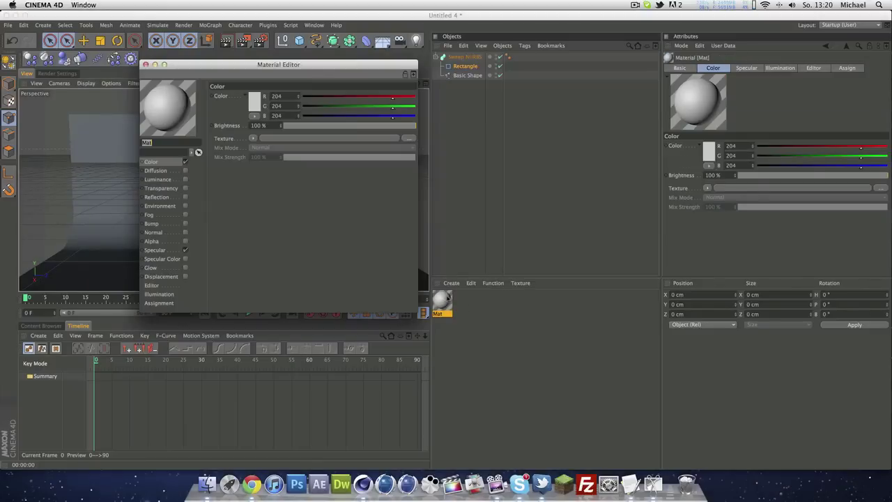
pyautogui.doubleClick(442, 300)
pyautogui.moveTo(248, 71); pyautogui.dragTo(580, 71)
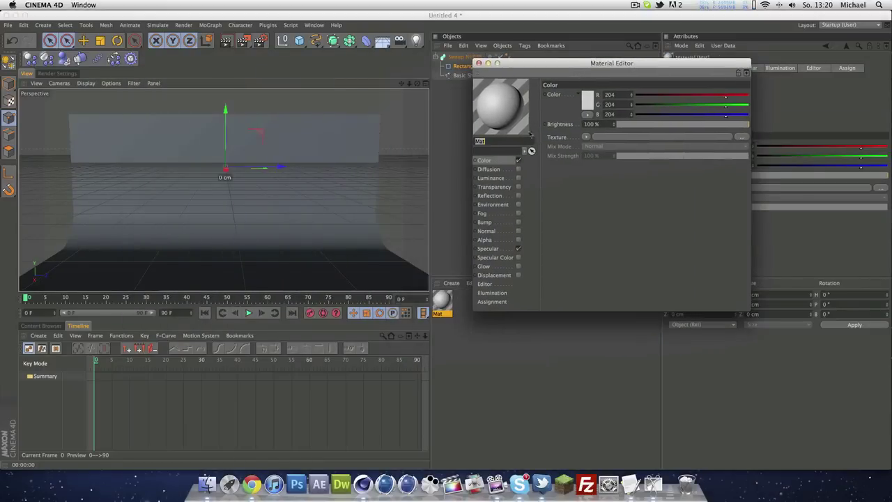
# Set the material's color to pure white (RGB 255, 255, 255), disable its Specular channel and close the editor
pyautogui.click(590, 99)
pyautogui.click(522, 70)
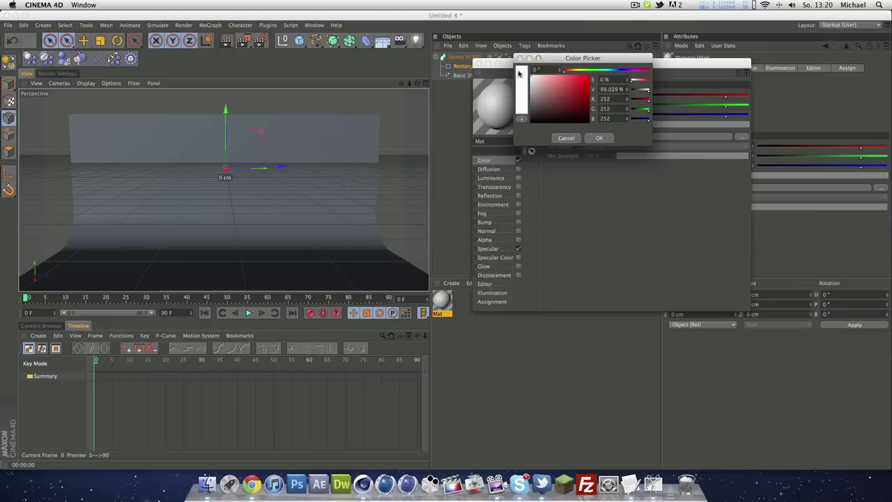
pyautogui.click(598, 138)
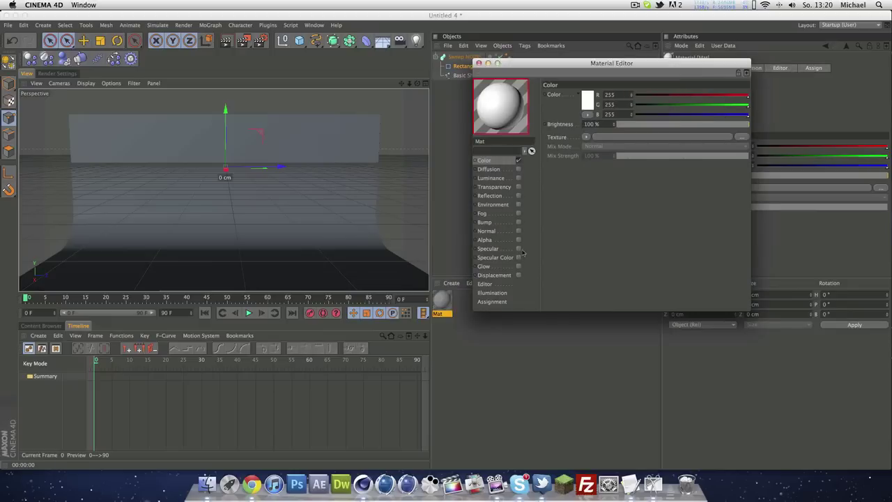
pyautogui.click(479, 63)
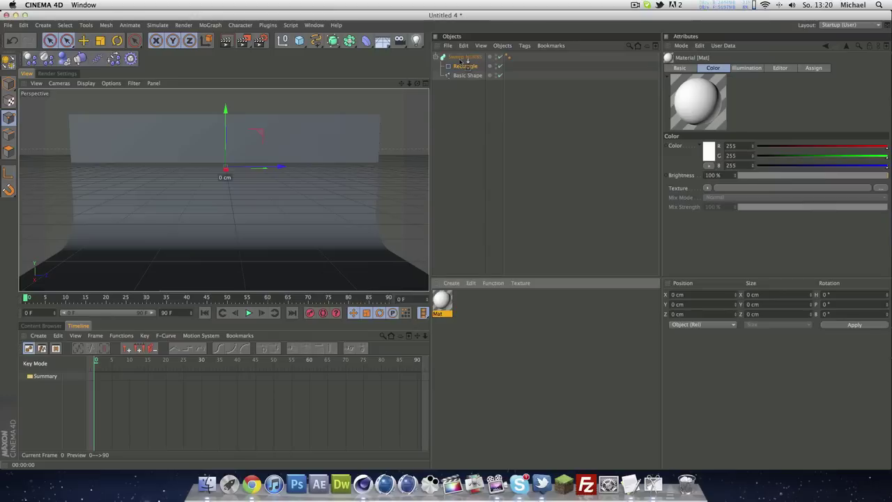
# Apply the white material to the Sweep NURBS and add a light raised to about the top edge of the backdrop's wall
pyautogui.moveTo(459, 62); pyautogui.dragTo(461, 58)
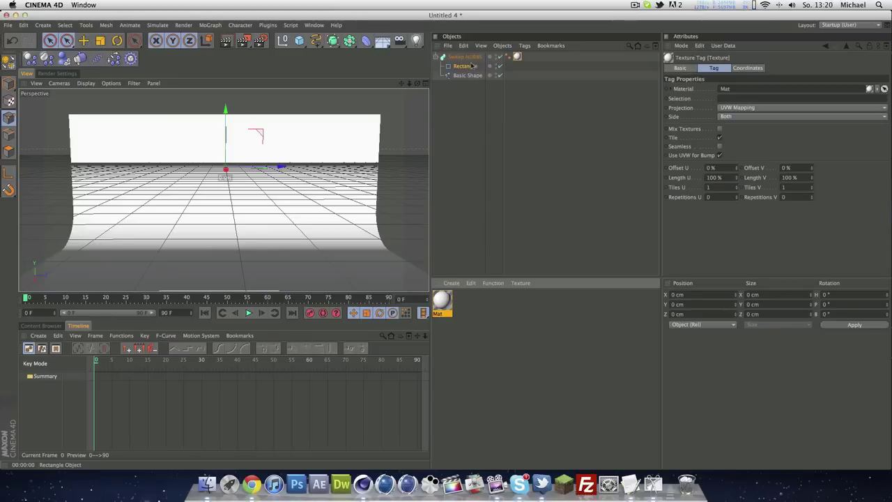
pyautogui.moveTo(415, 40); pyautogui.dragTo(439, 50)
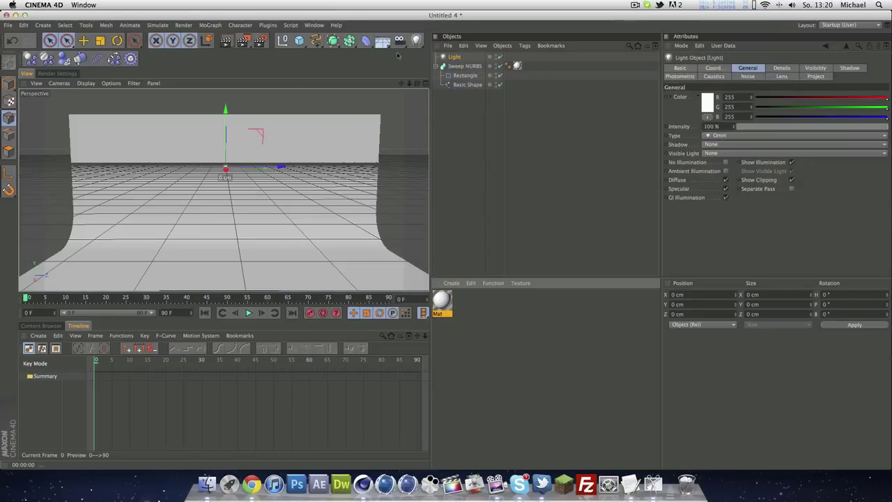
pyautogui.moveTo(225, 127); pyautogui.dragTo(225, 70)
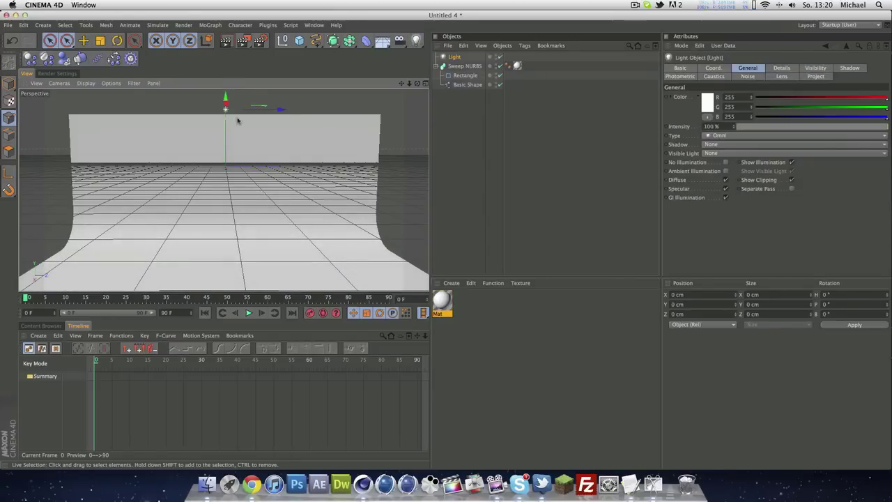
# Render a close view of the lit backdrop to check its curve and shading
pyautogui.scroll(5, 265, 189)
pyautogui.scroll(4, 261, 177)
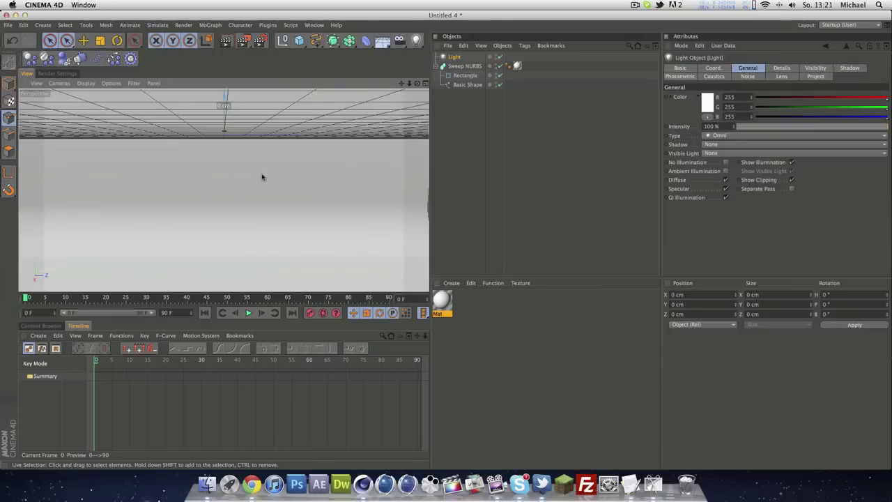
pyautogui.click(225, 40)
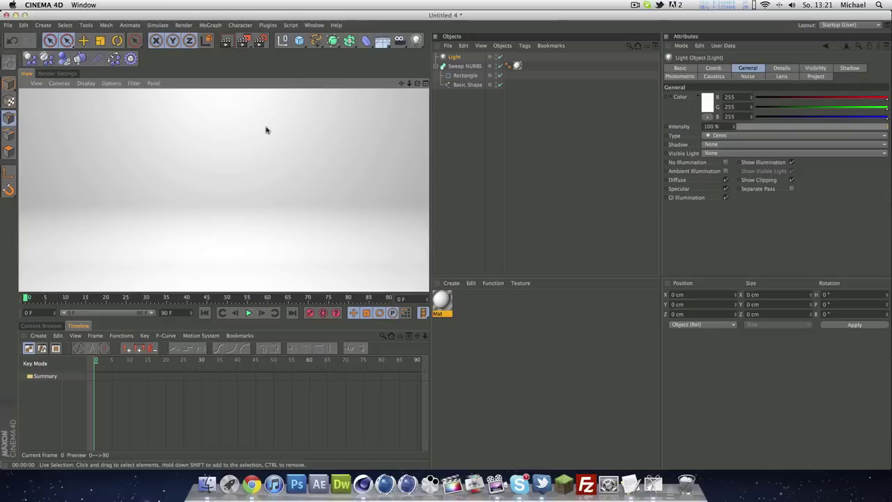
pyautogui.moveTo(266, 132)
pyautogui.keyDown('alt'); pyautogui.mouseDown(button='right')
pyautogui.moveTo(243, 163)
pyautogui.moveTo(266, 144)
pyautogui.mouseUp(button='right'); pyautogui.keyUp('alt')
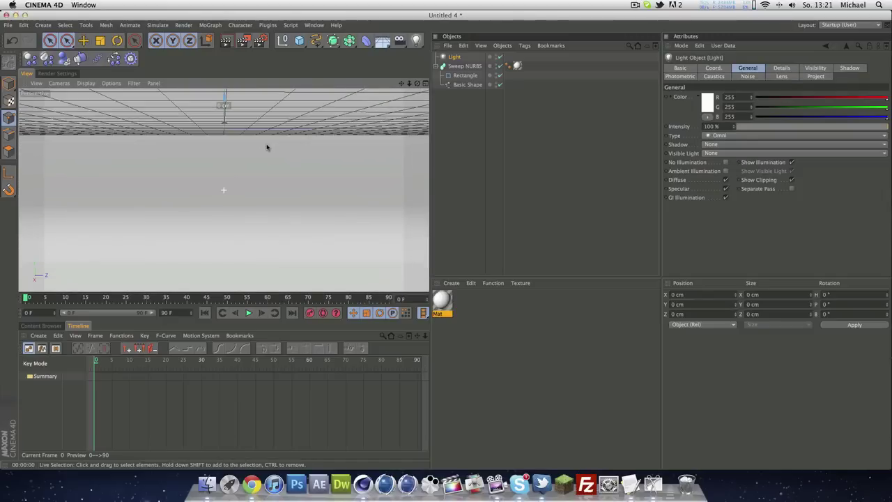
pyautogui.click(57, 326)
pyautogui.click(78, 325)
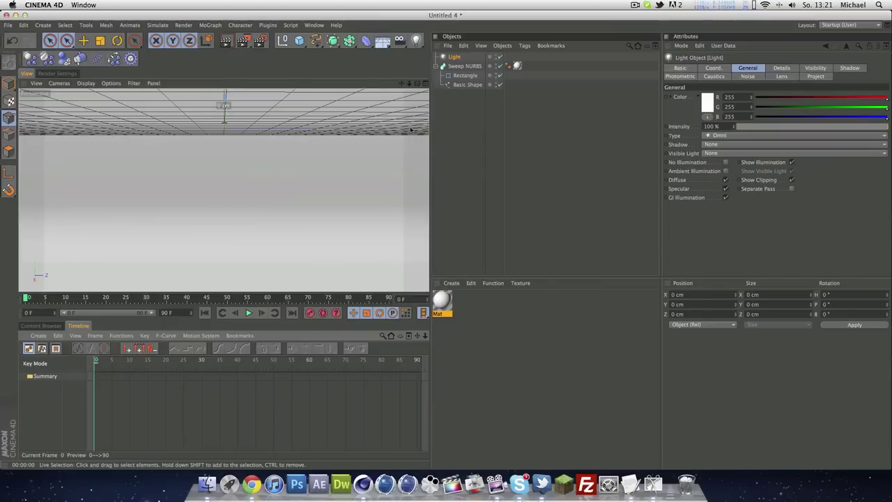
pyautogui.moveTo(299, 41); pyautogui.dragTo(368, 51)
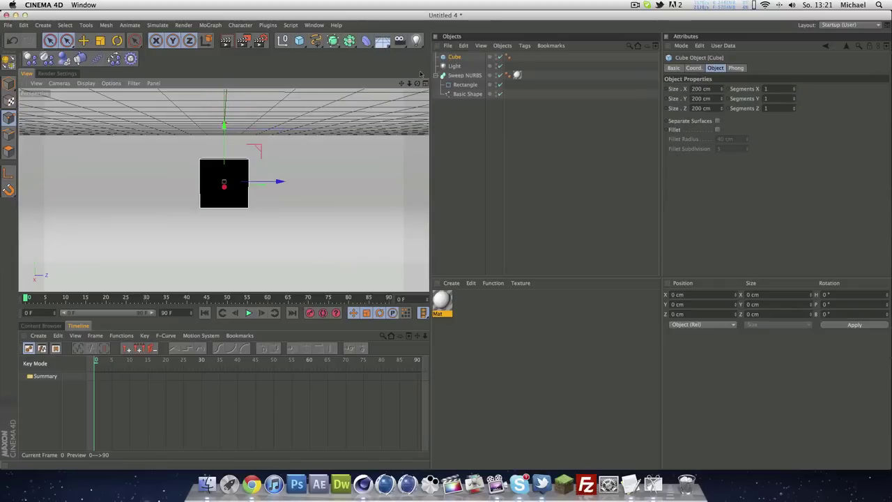
pyautogui.press('Delete')
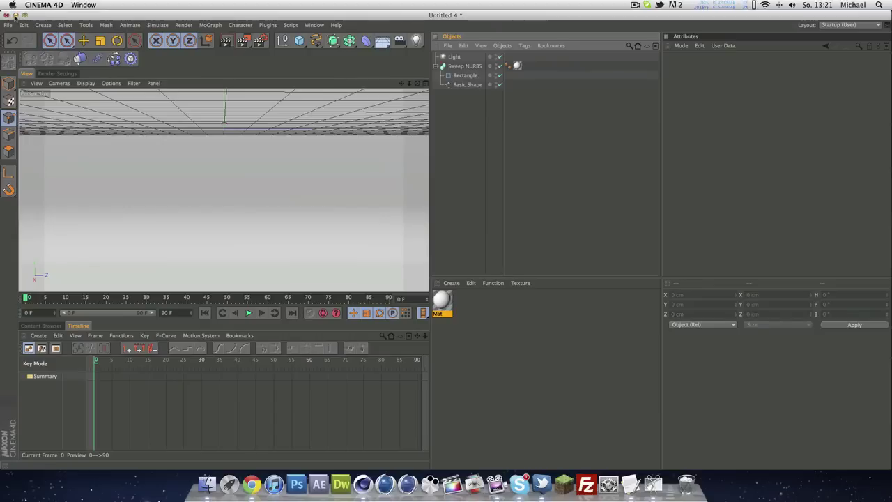
# Switch to Chrome to view the walimex Aufnahmetisch product page as a backdrop reference, and return to CINEMA 4D
pyautogui.click(14, 15)
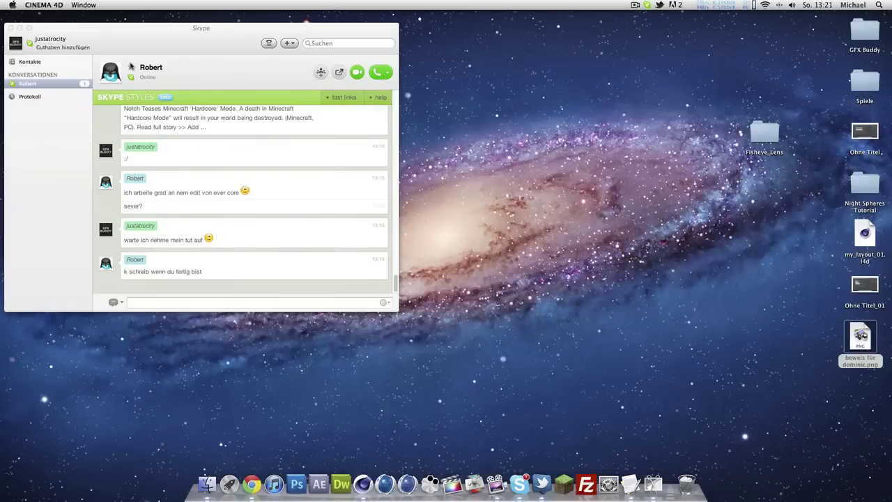
pyautogui.click(151, 42)
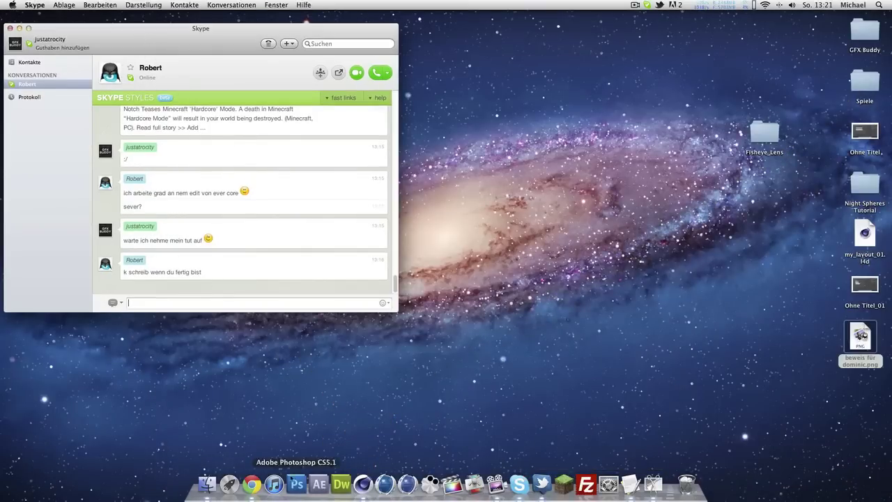
pyautogui.click(252, 483)
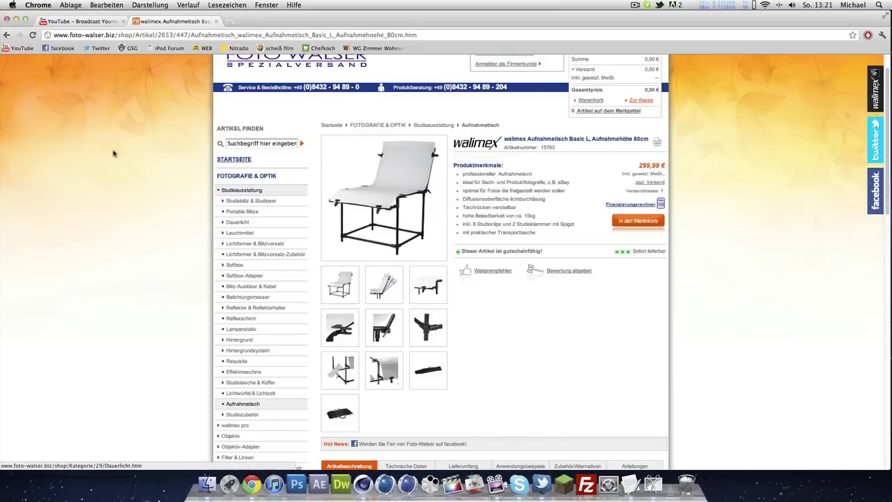
pyautogui.click(15, 19)
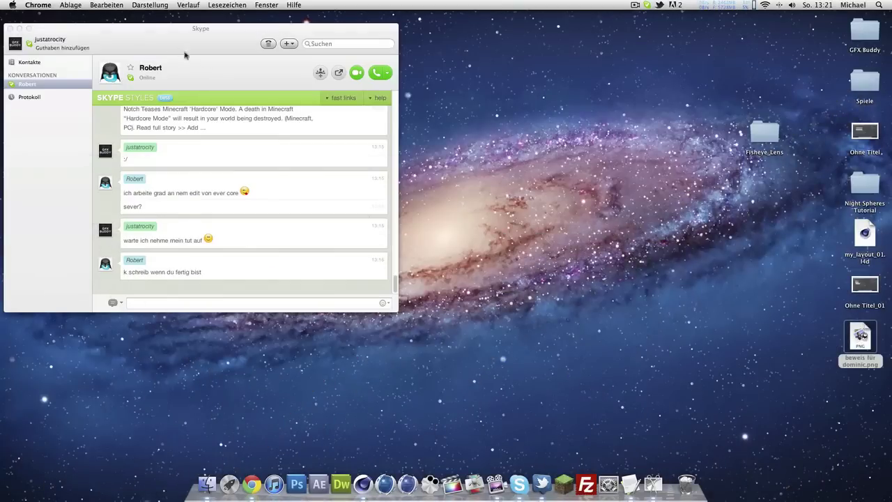
pyautogui.click(221, 42)
pyautogui.click(363, 481)
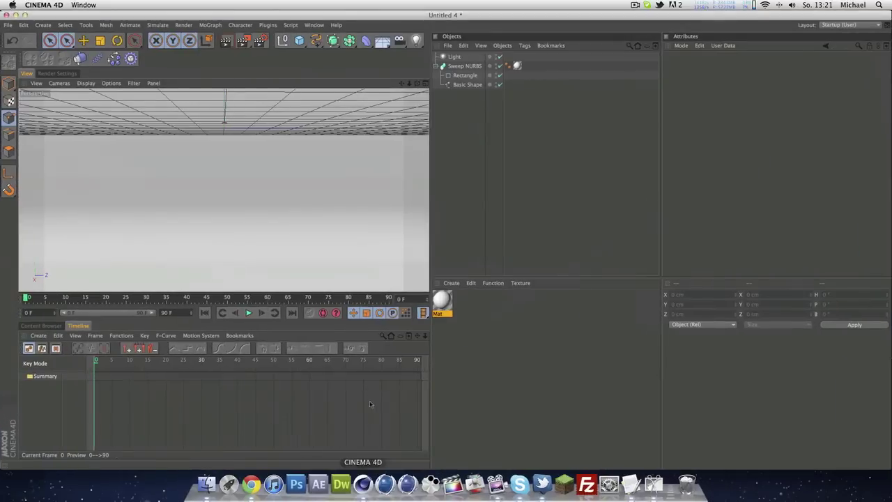